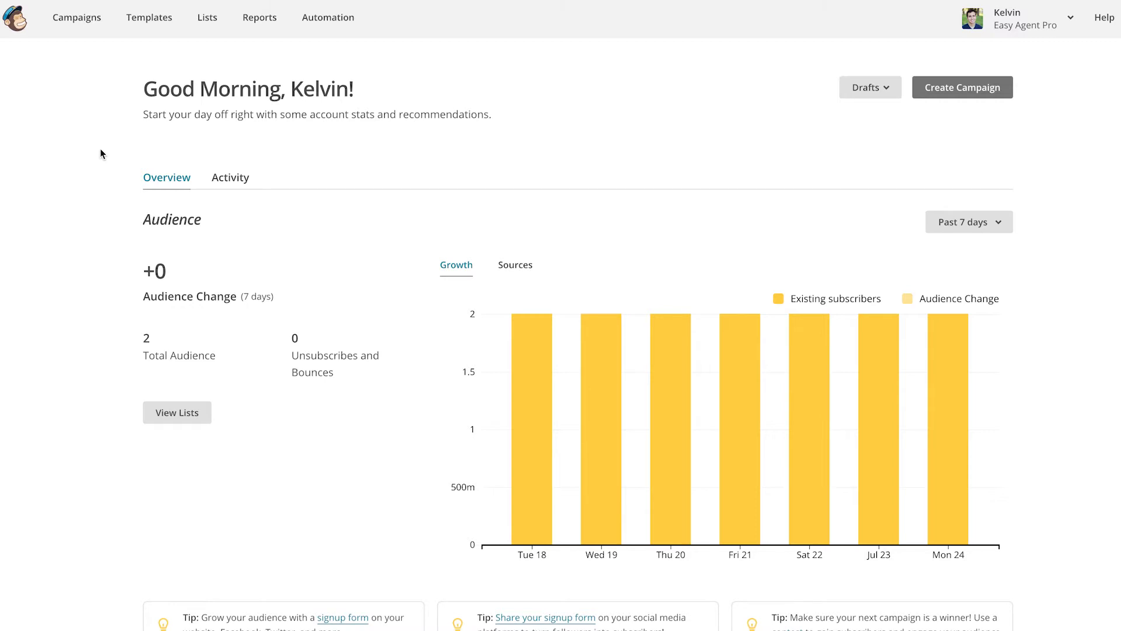
Open the embedded signup forms of the Potential Sellers list
click(206, 19)
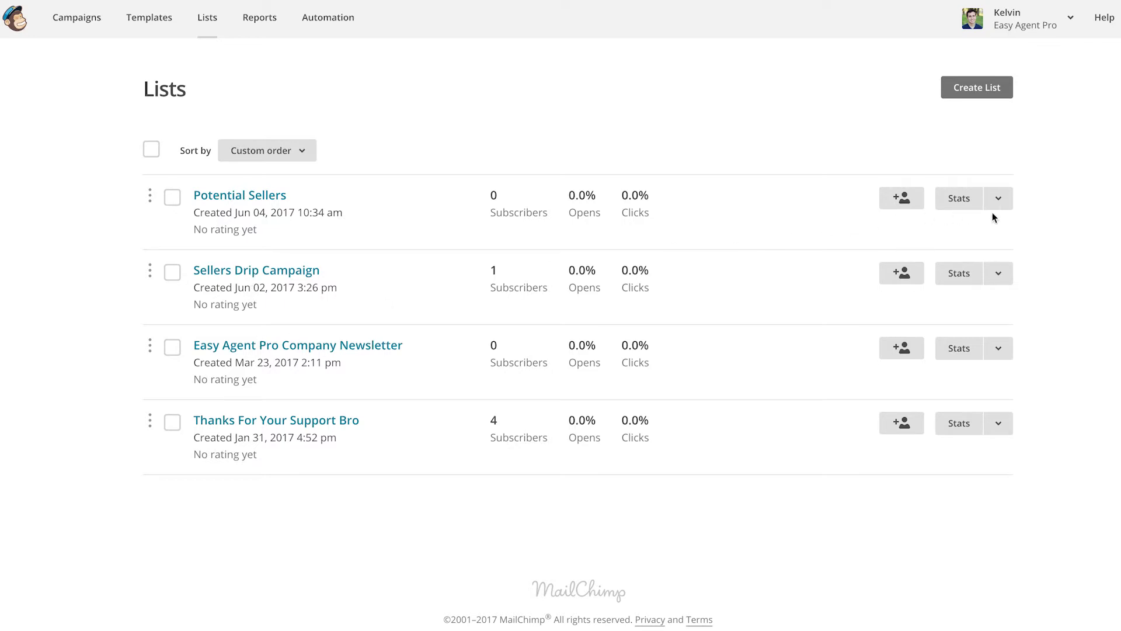
click(998, 198)
click(998, 273)
click(1053, 256)
click(1000, 200)
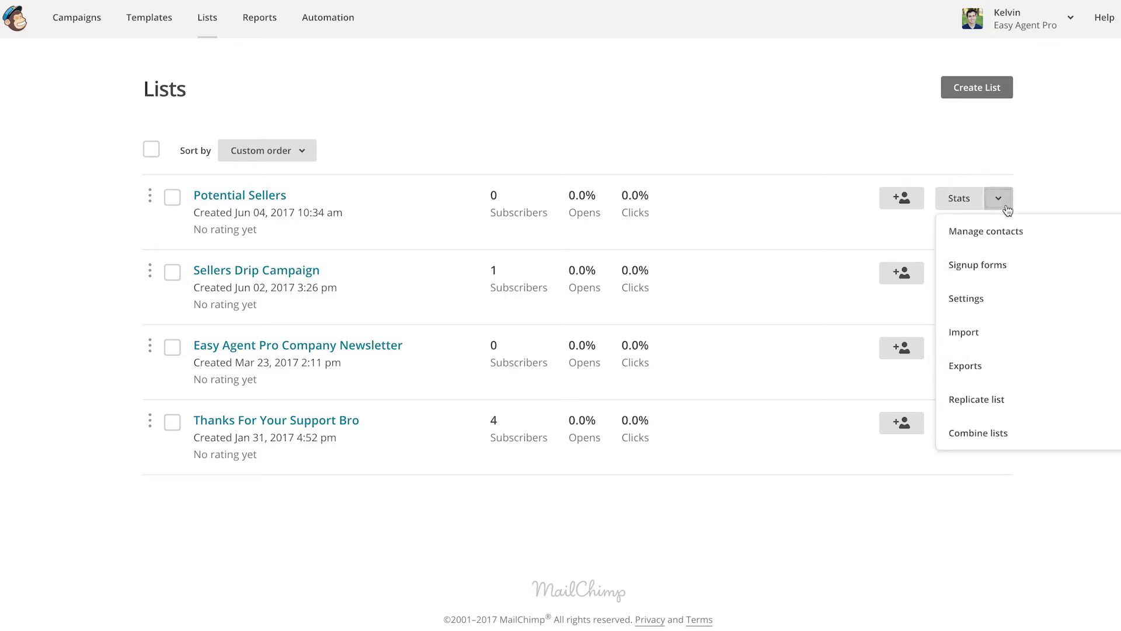
click(1000, 272)
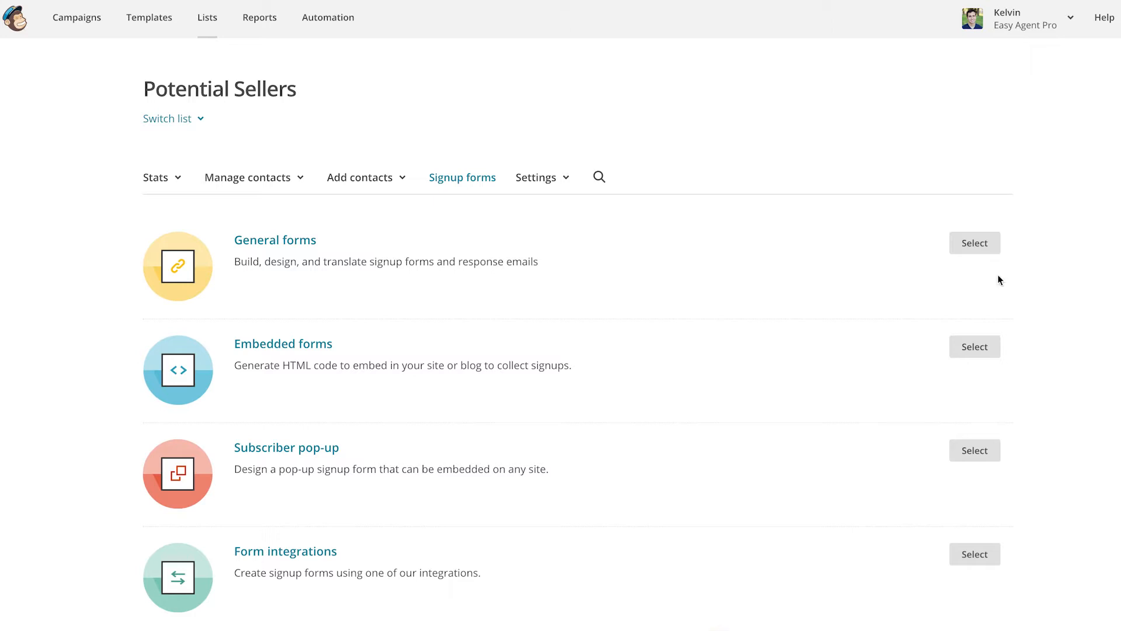
click(974, 350)
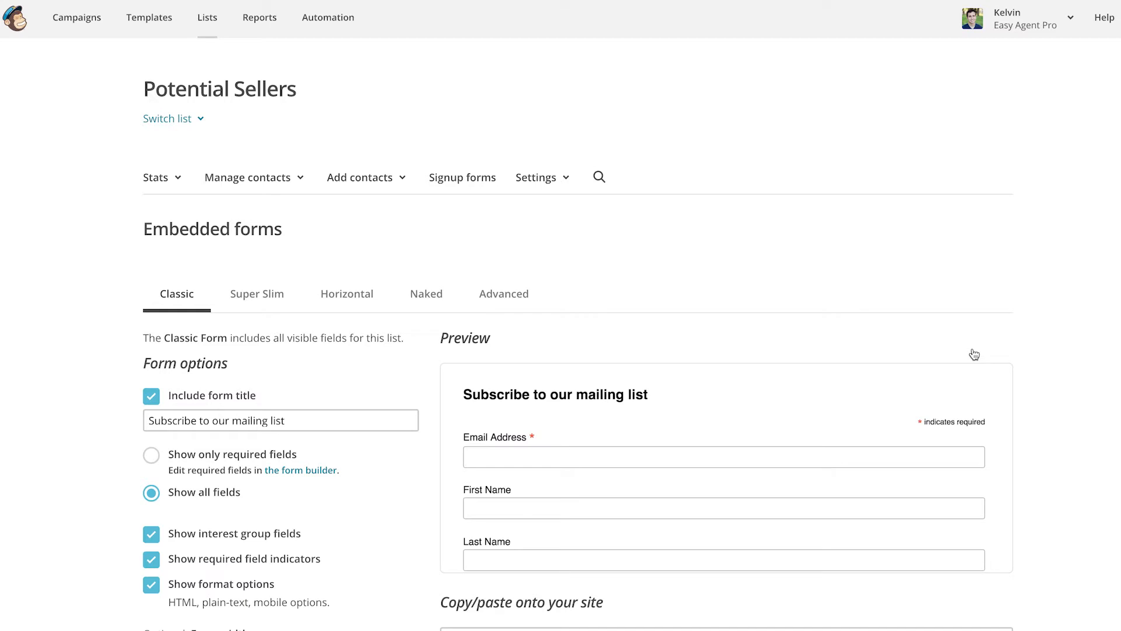
Compare the previews and options of the Classic, Super Slim, Horizontal, Naked and Advanced embedded form styles
scroll(1043, 342, down, 4)
click(535, 435)
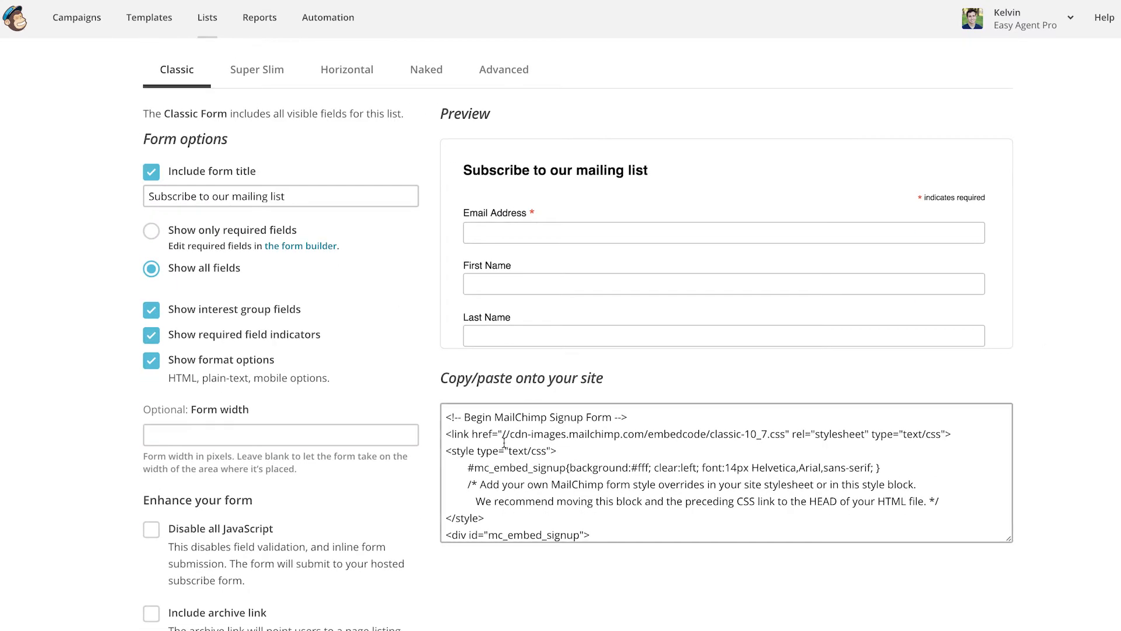
click(943, 387)
scroll(482, 441, up, 2)
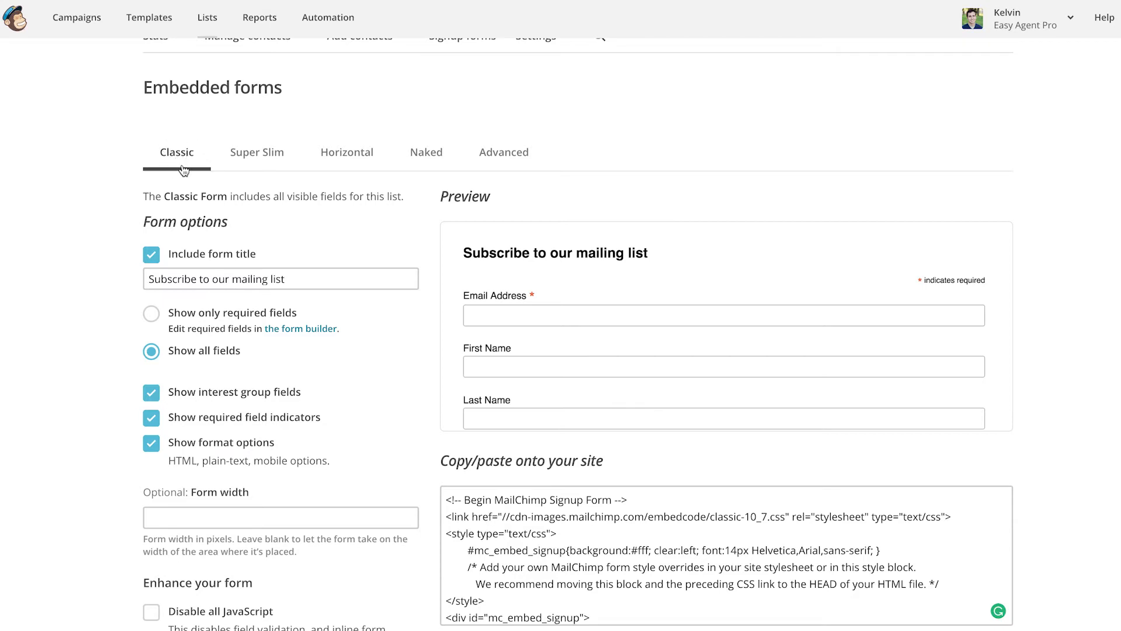
click(260, 162)
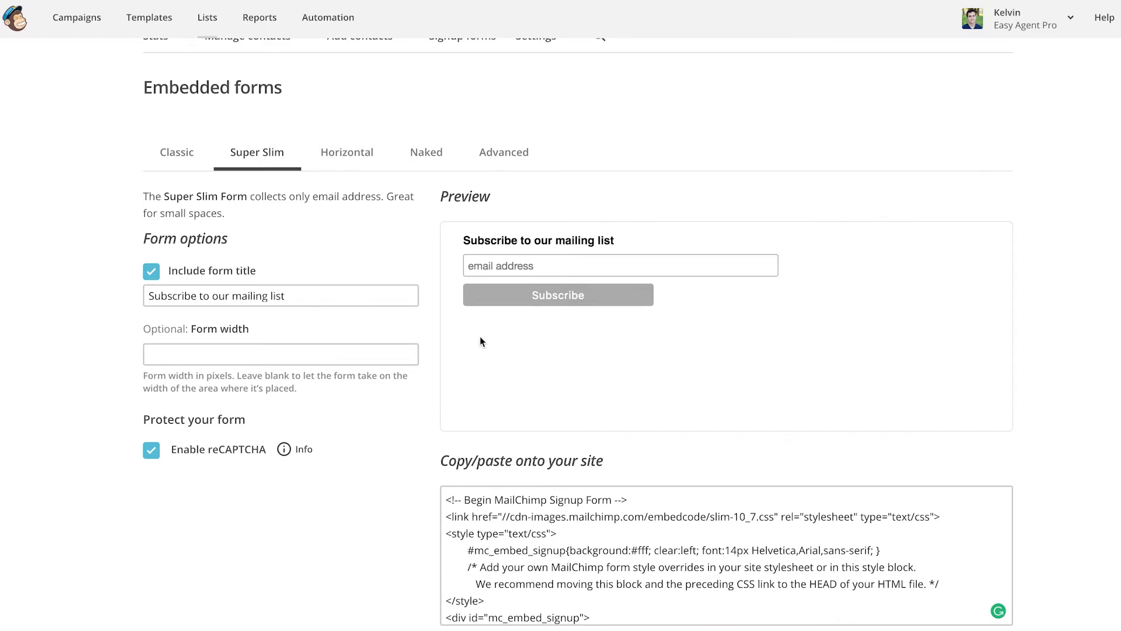
click(359, 156)
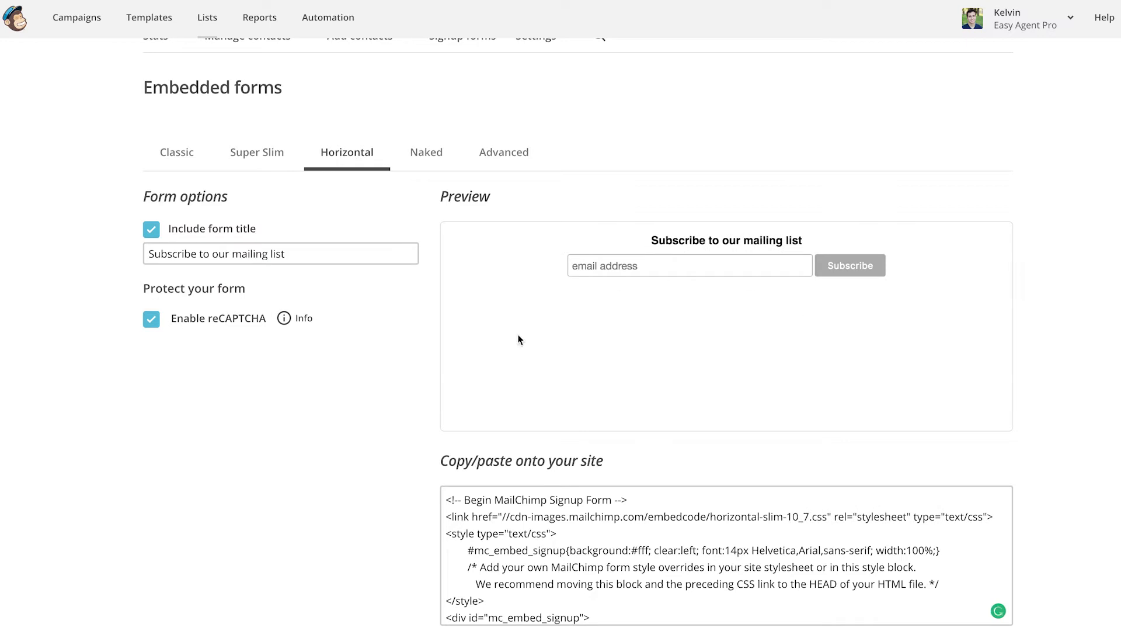
click(428, 165)
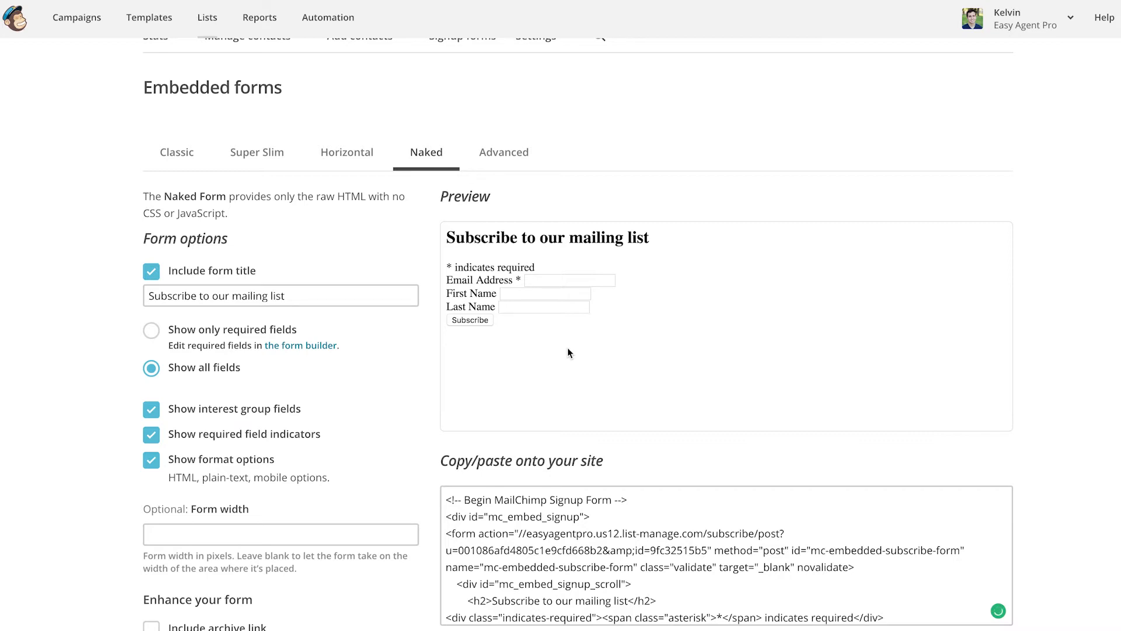
click(505, 155)
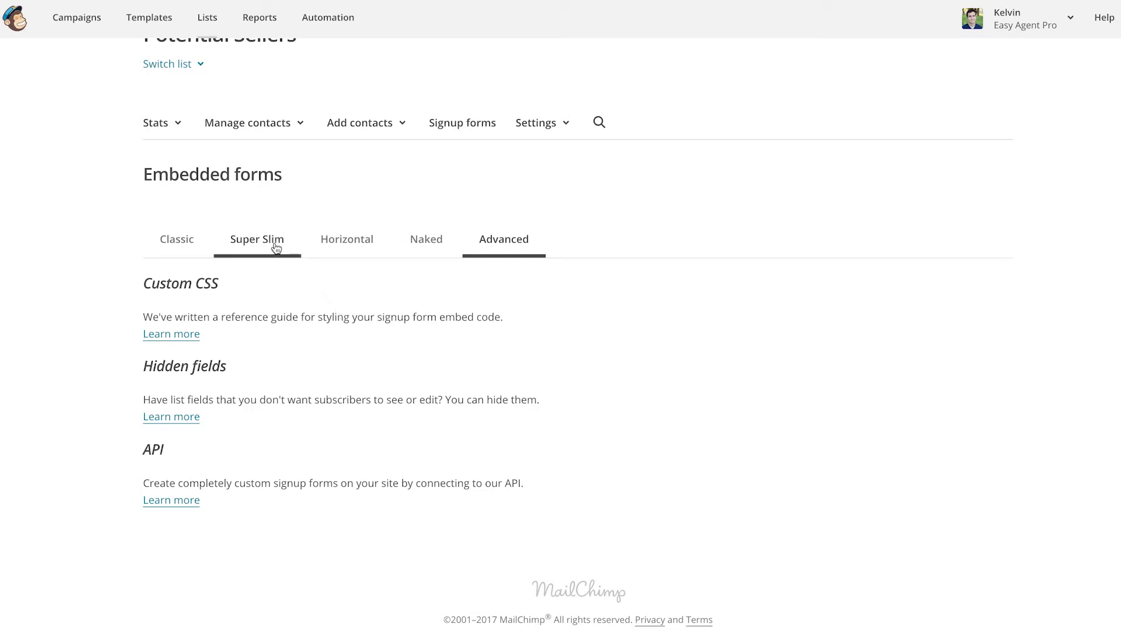
click(360, 248)
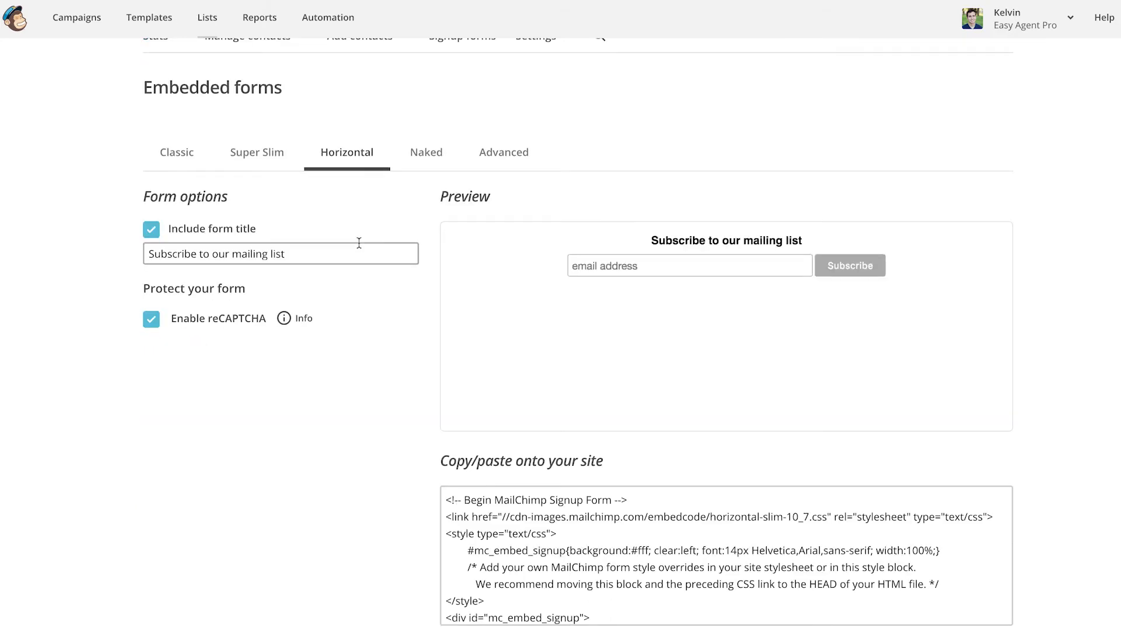
click(176, 153)
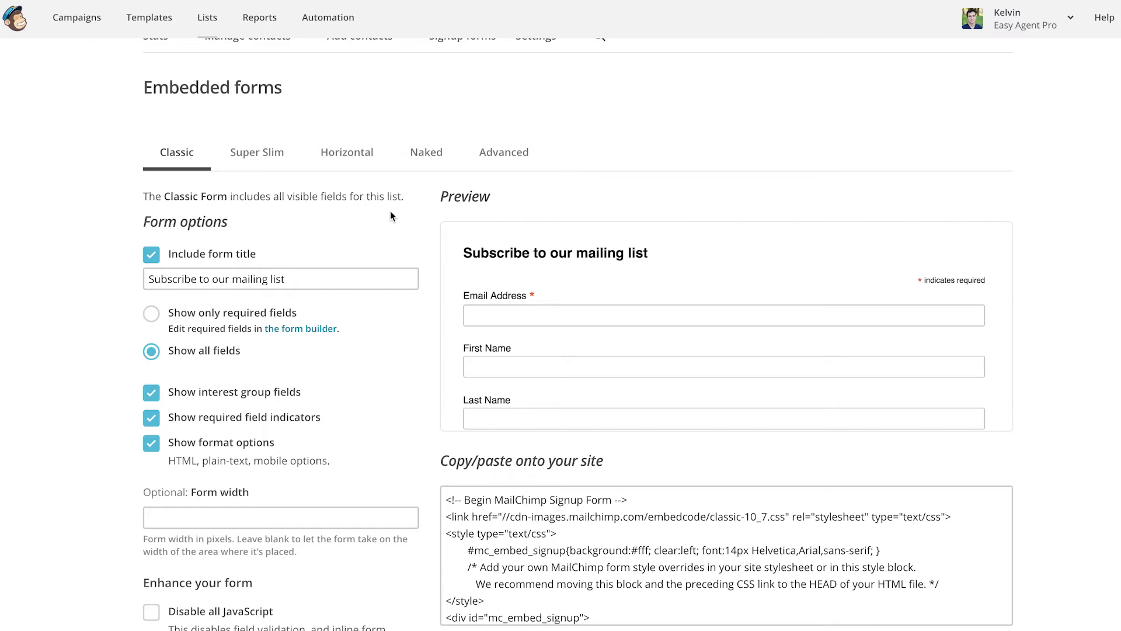
Choose the Horizontal form style and copy its entire embed code
click(360, 152)
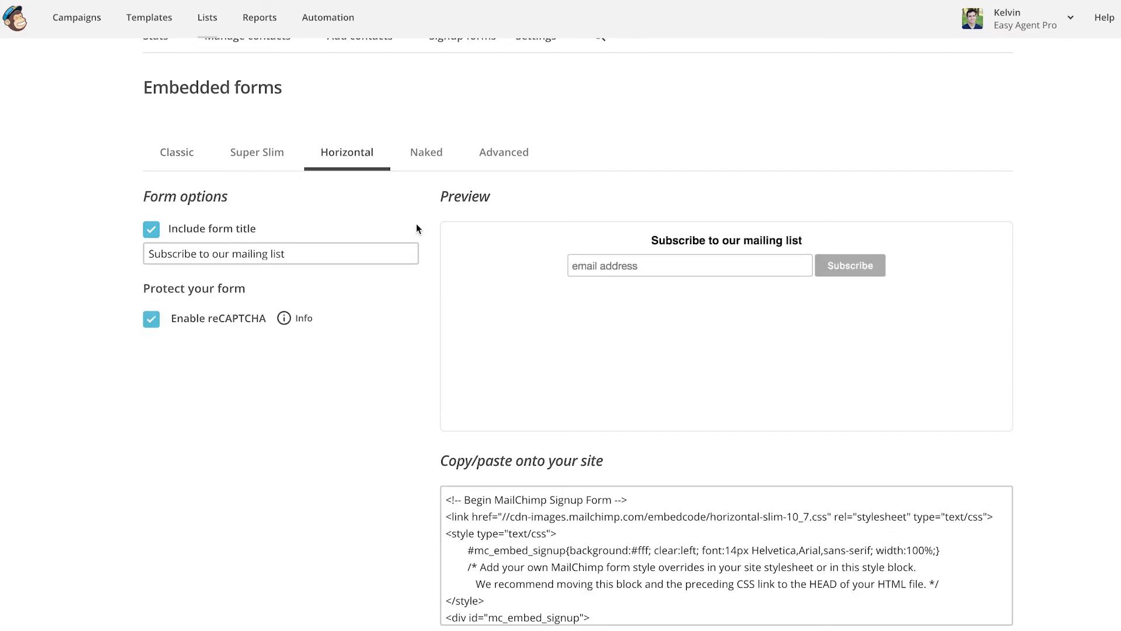
scroll(415, 223, down, 1)
click(532, 452)
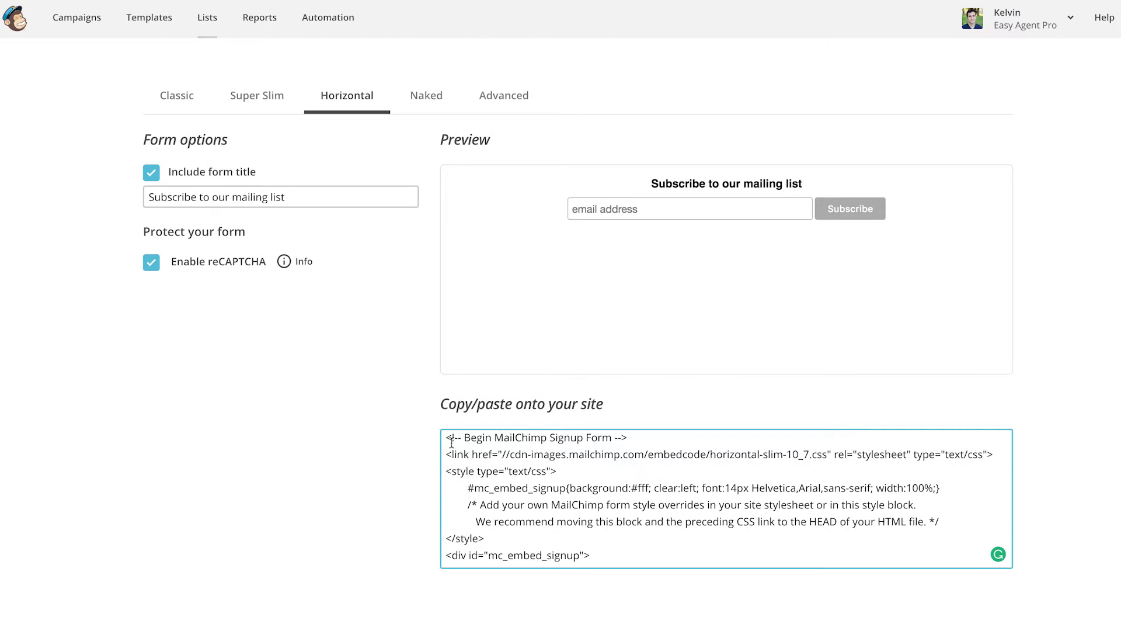
key(ctrl+a)
scroll(464, 462, up, 1)
click(410, 479)
drag(447, 454, 632, 610)
key(ctrl+c)
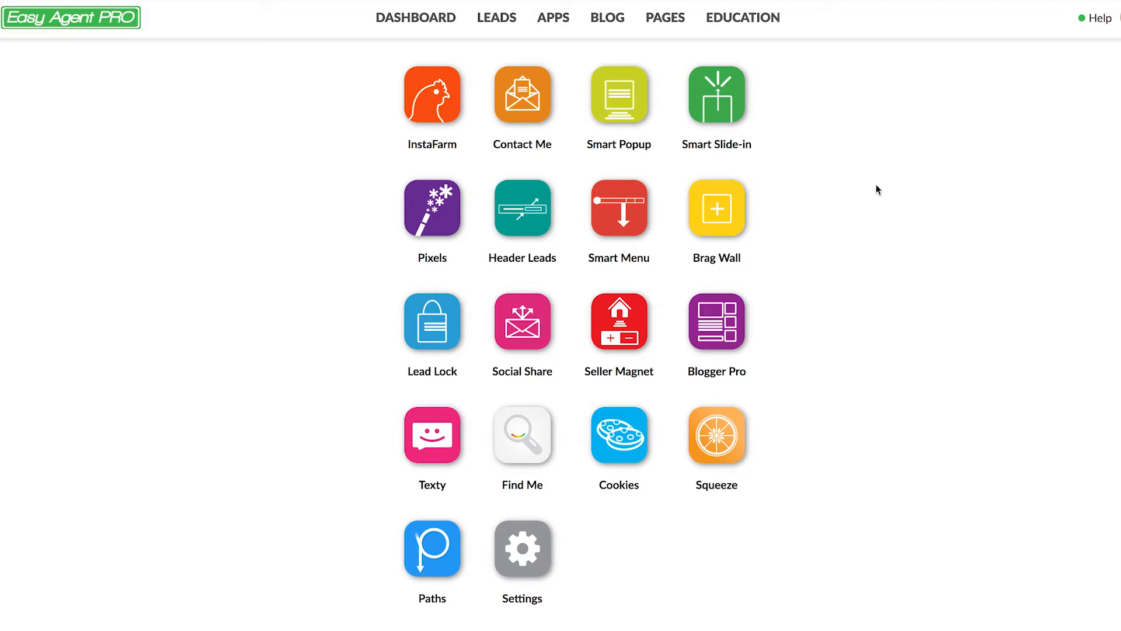
In Easy Agent PRO, open the blog post "Is it time for a closet makeover?" for editing in its HTML text view
click(612, 20)
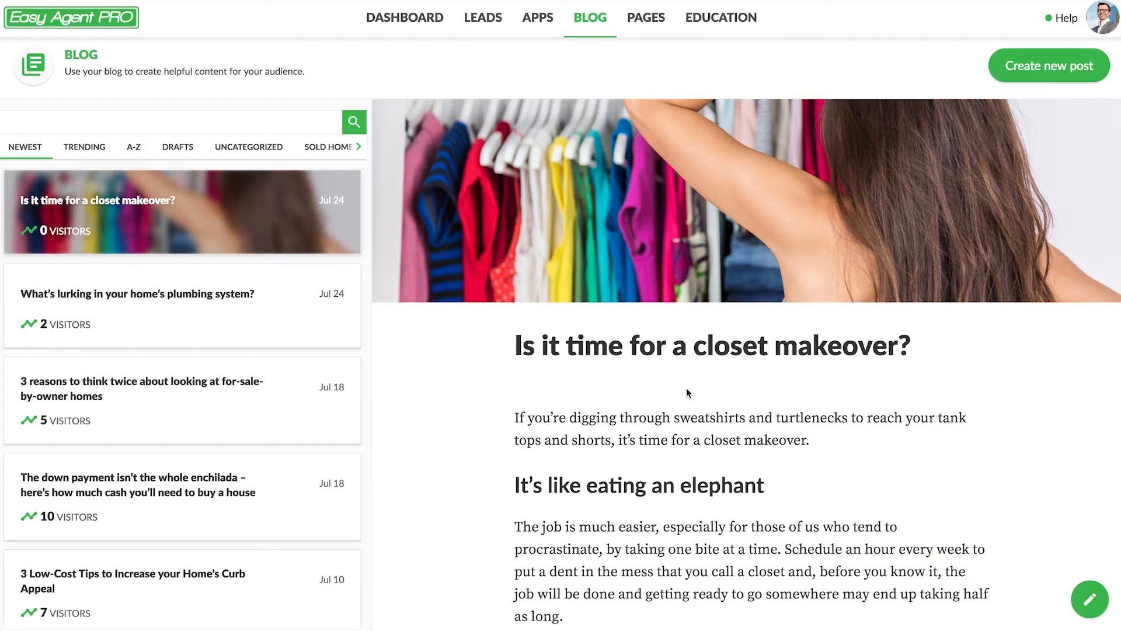
mouse_move(1098, 600)
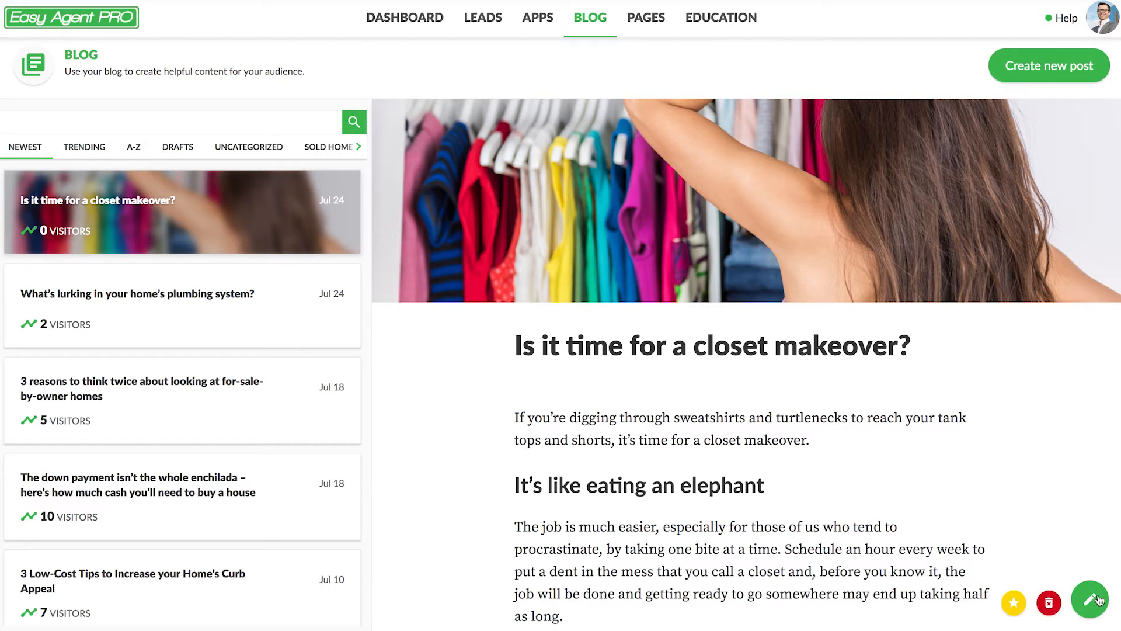
click(1014, 602)
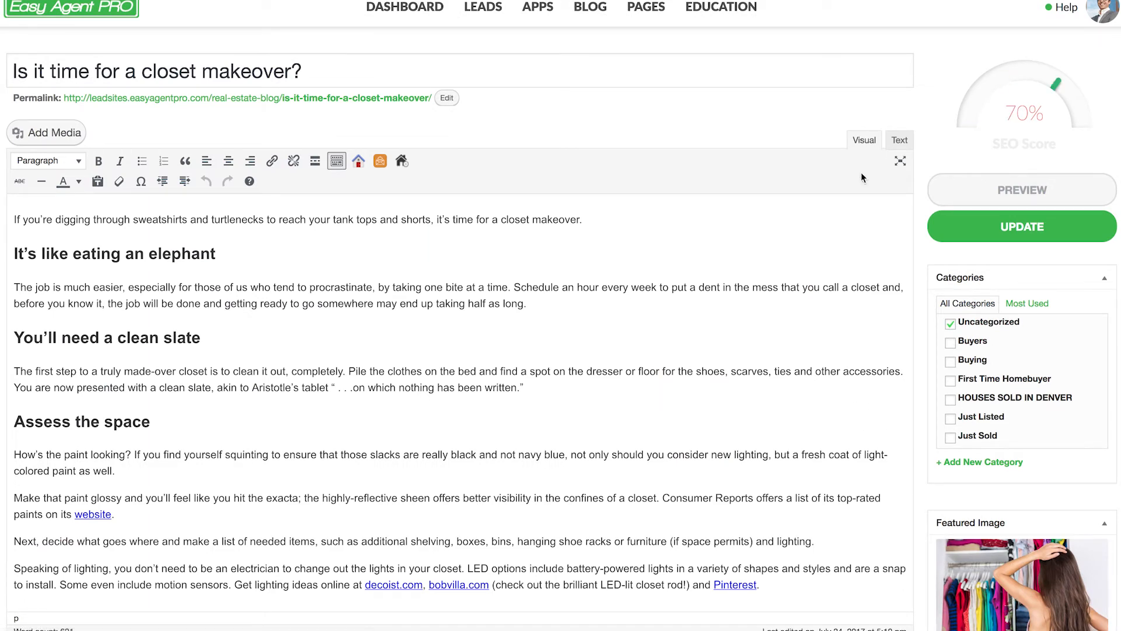
click(900, 140)
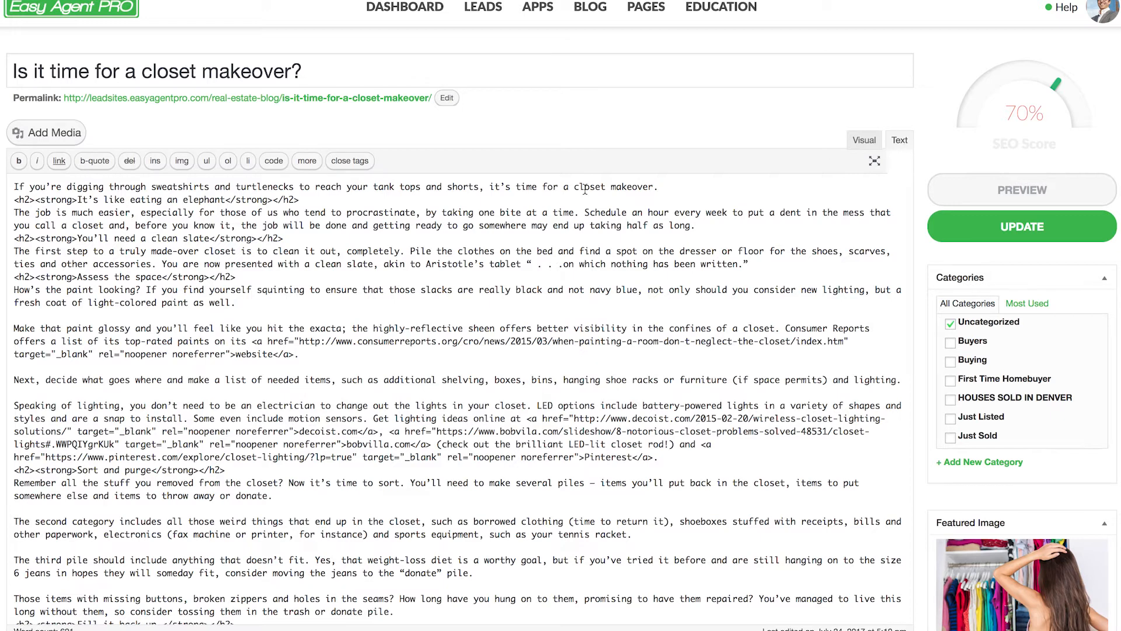
Paste the signup form code on a new line after the first "Assess the space" paragraph and update the post
click(237, 304)
key(Return)
key(Return)
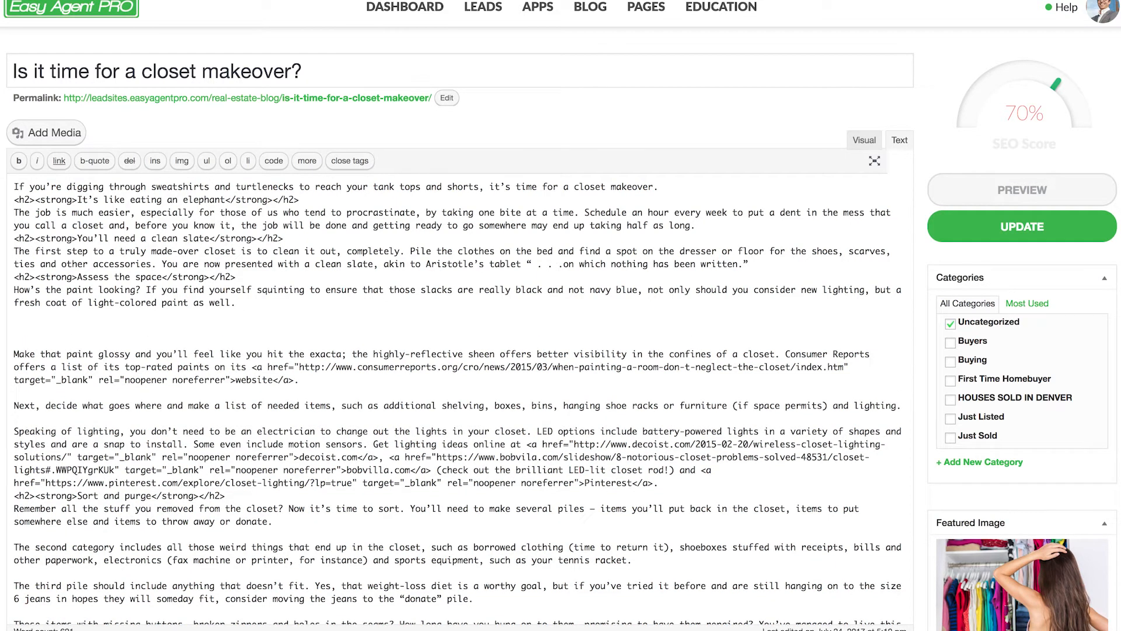
key(ctrl+v)
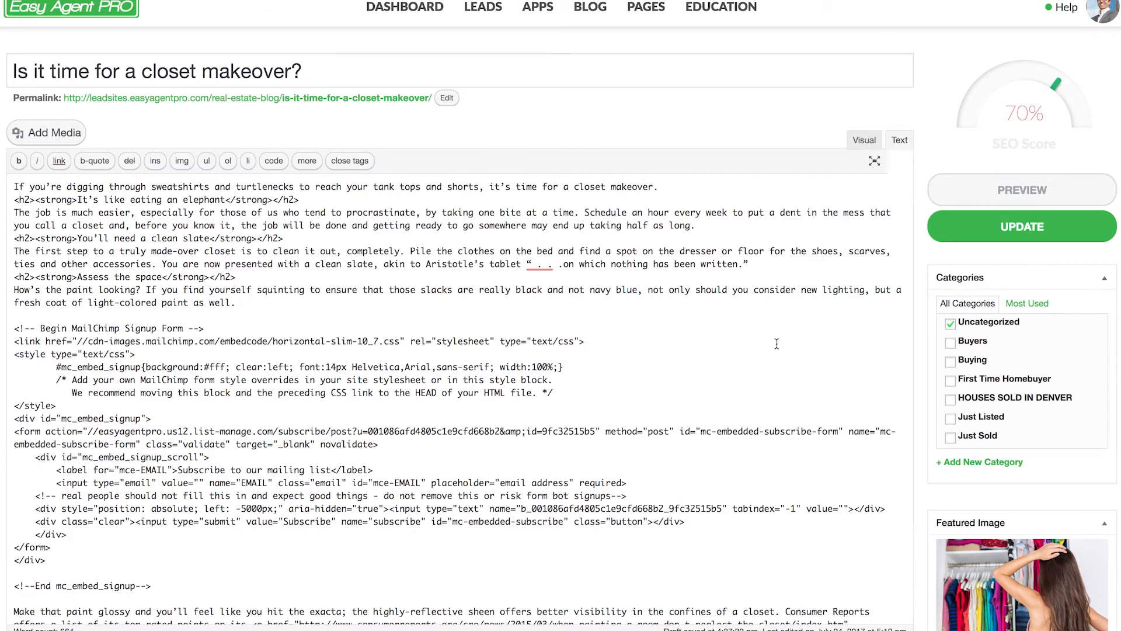
click(983, 229)
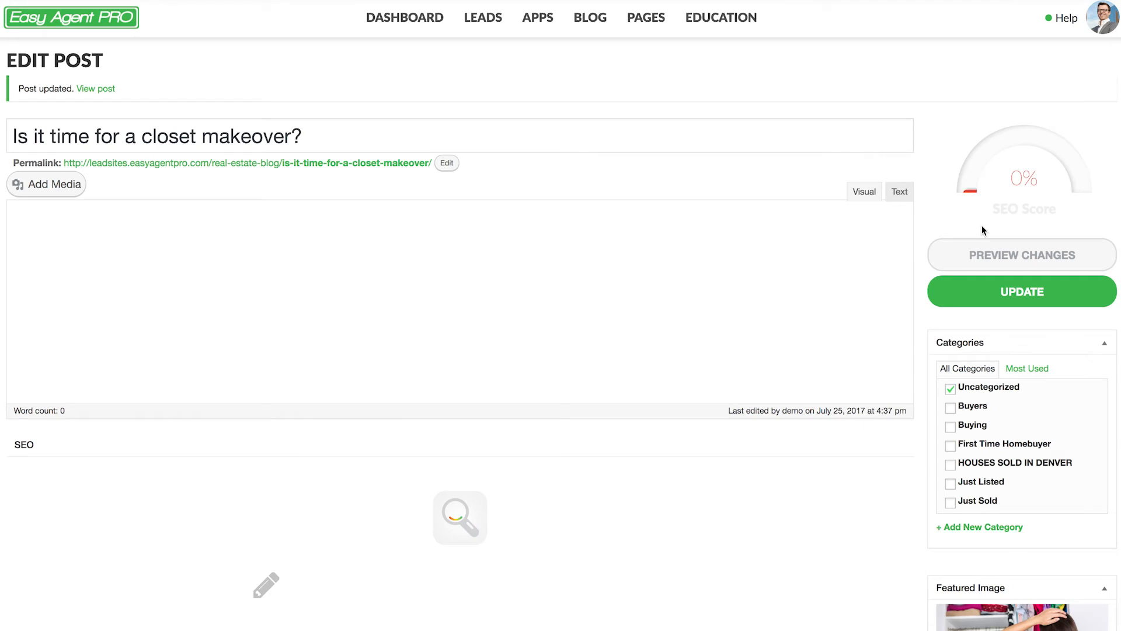
Preview the updated post and examine how the signup form sits within the article
click(991, 245)
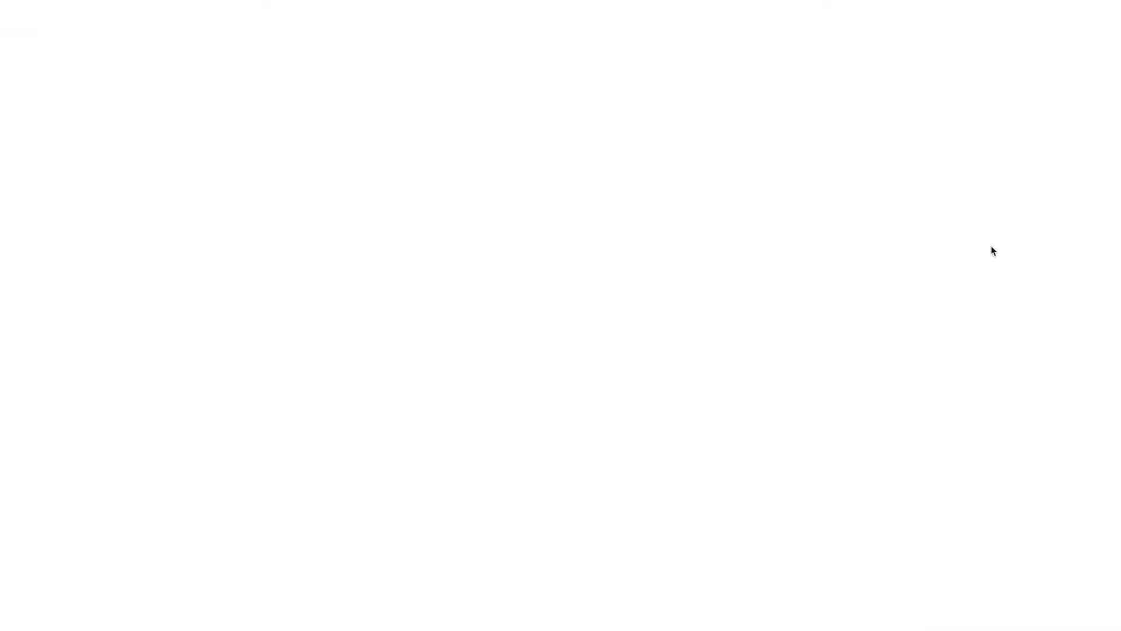
scroll(1019, 239, down, 15)
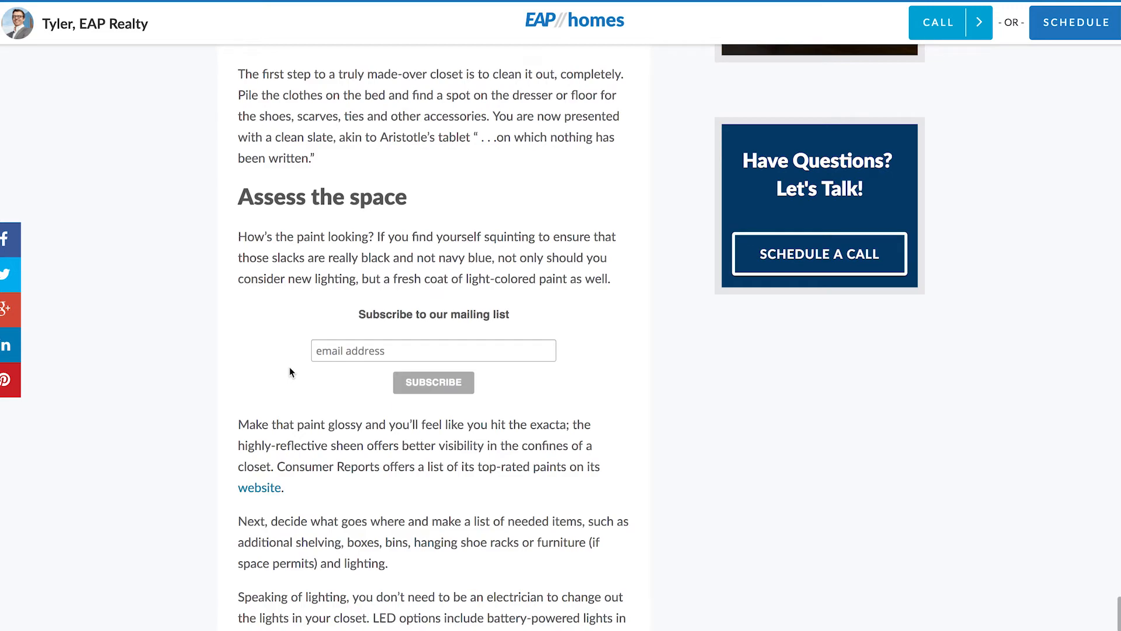
scroll(289, 372, up, 15)
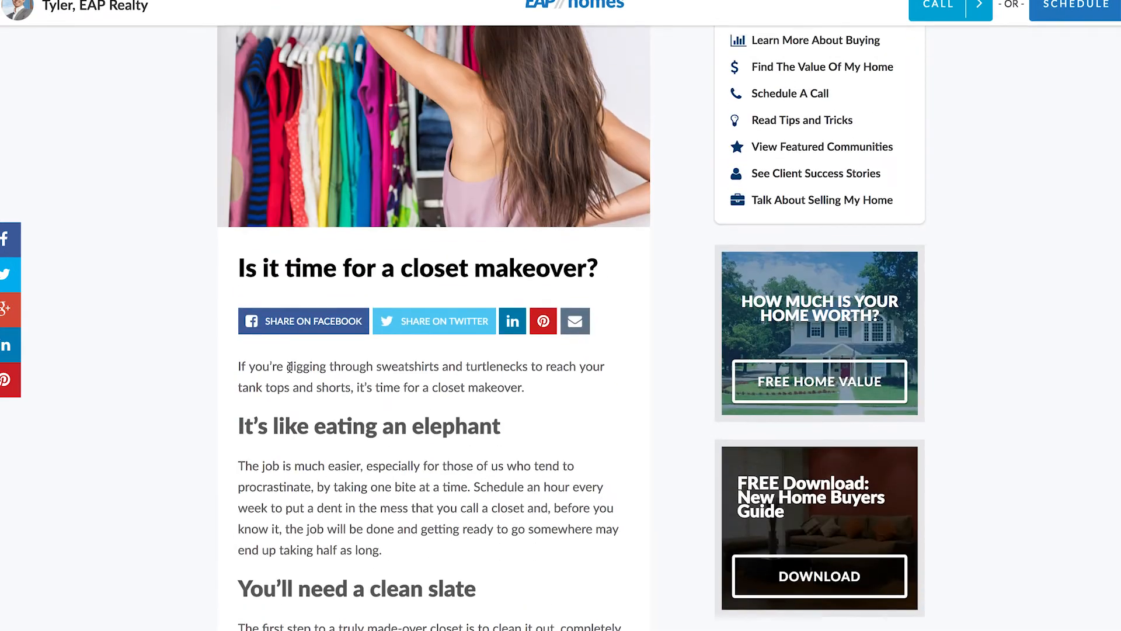
scroll(290, 367, down, 7)
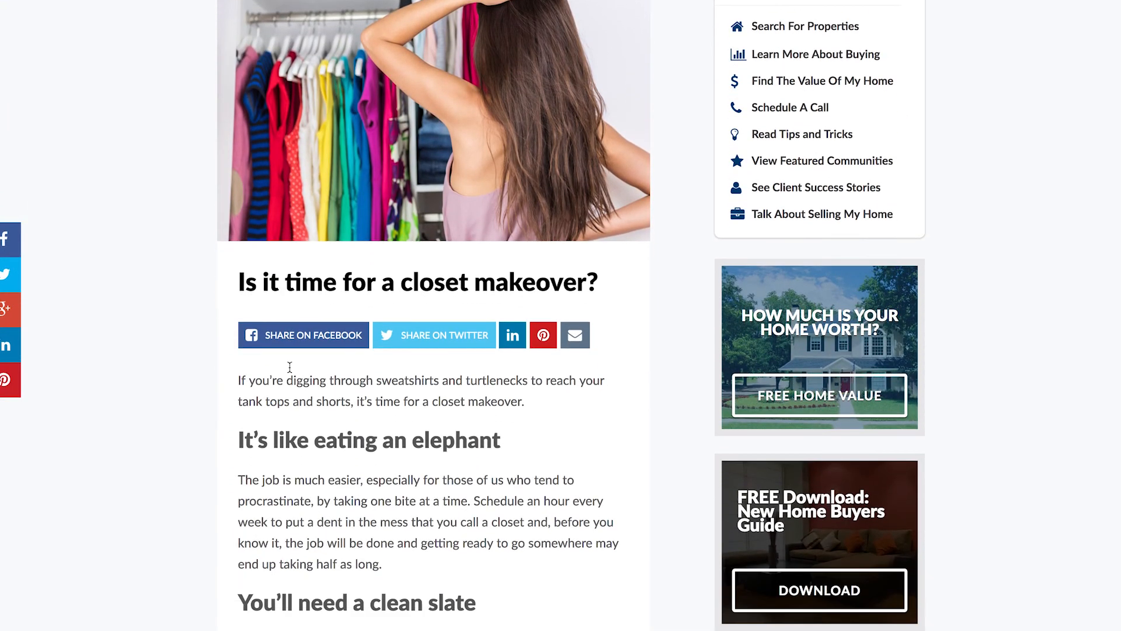
scroll(290, 366, down, 5)
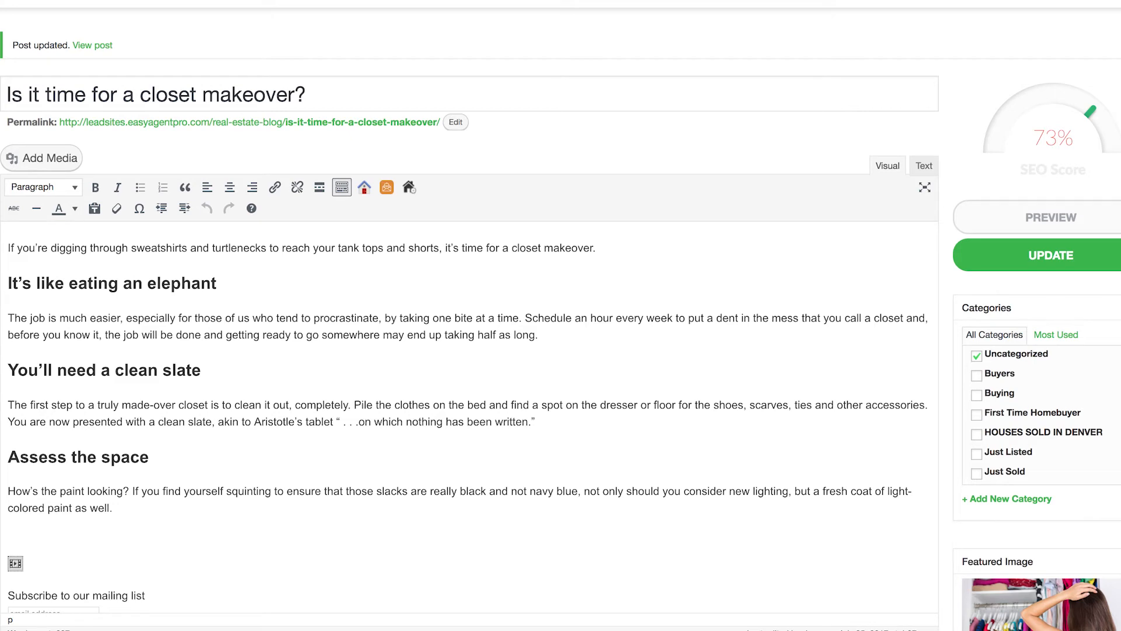
Add the line "Get The Information Sellers NEED To Get The Best Deal On Their Home" above the signup form
scroll(501, 283, down, 3)
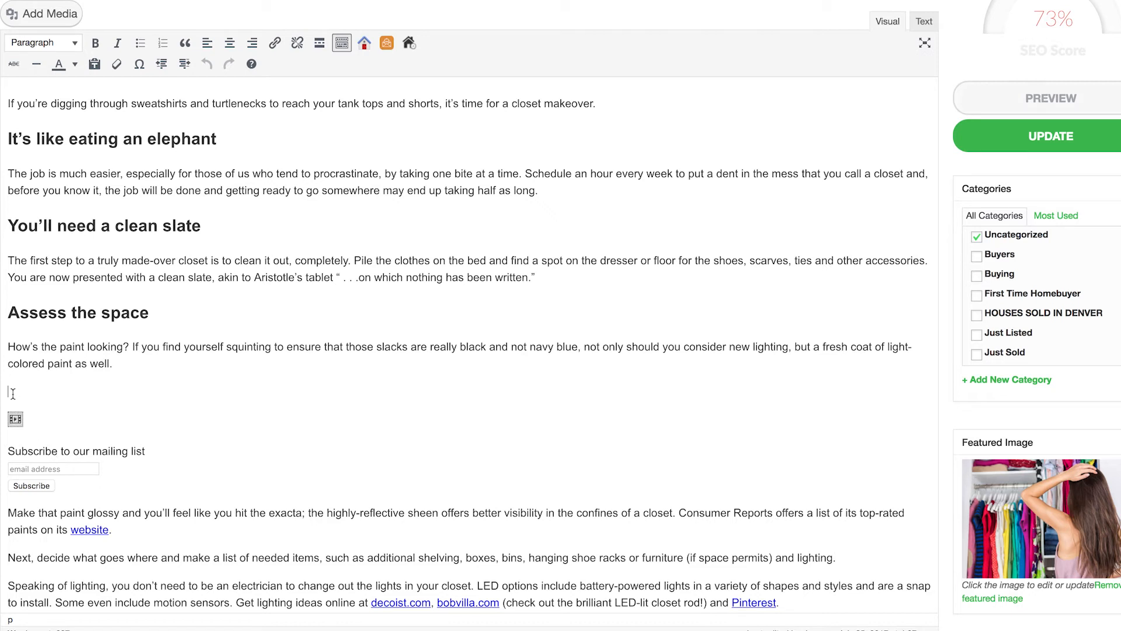
text(Get The Information Sellers NEE)
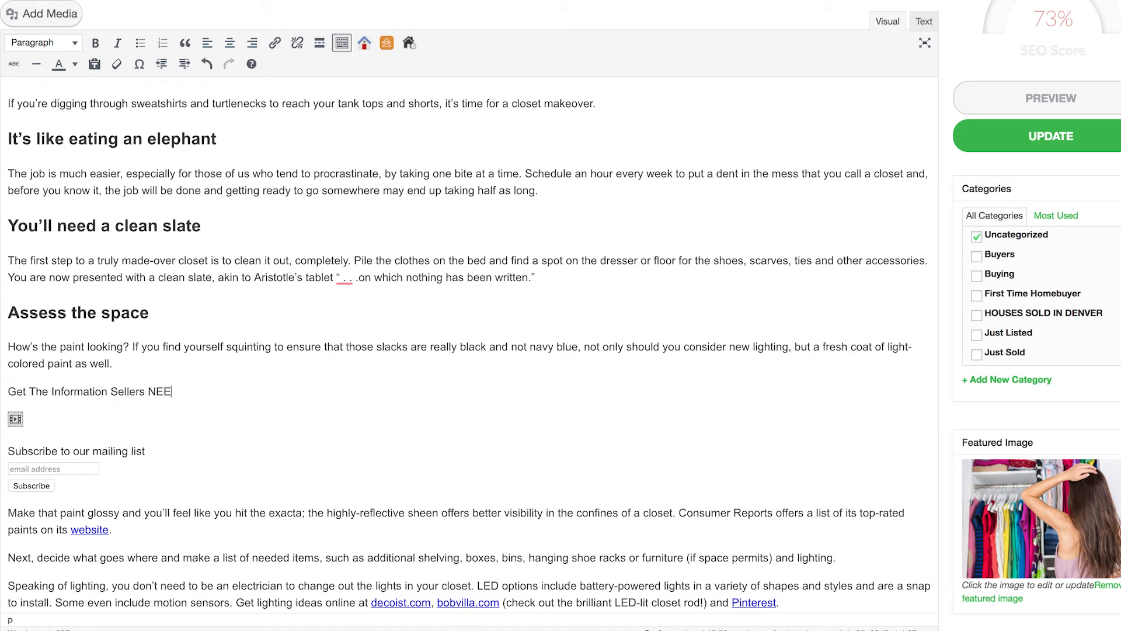
text(D To)
text( Get The BEst Deal On Their Home)
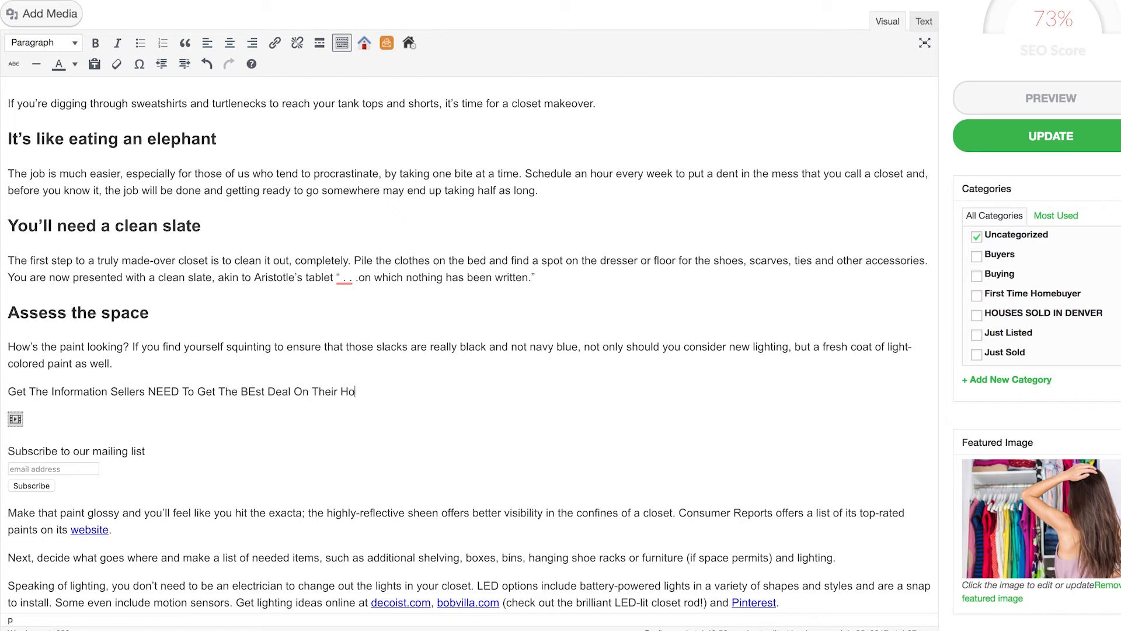
click(11, 393)
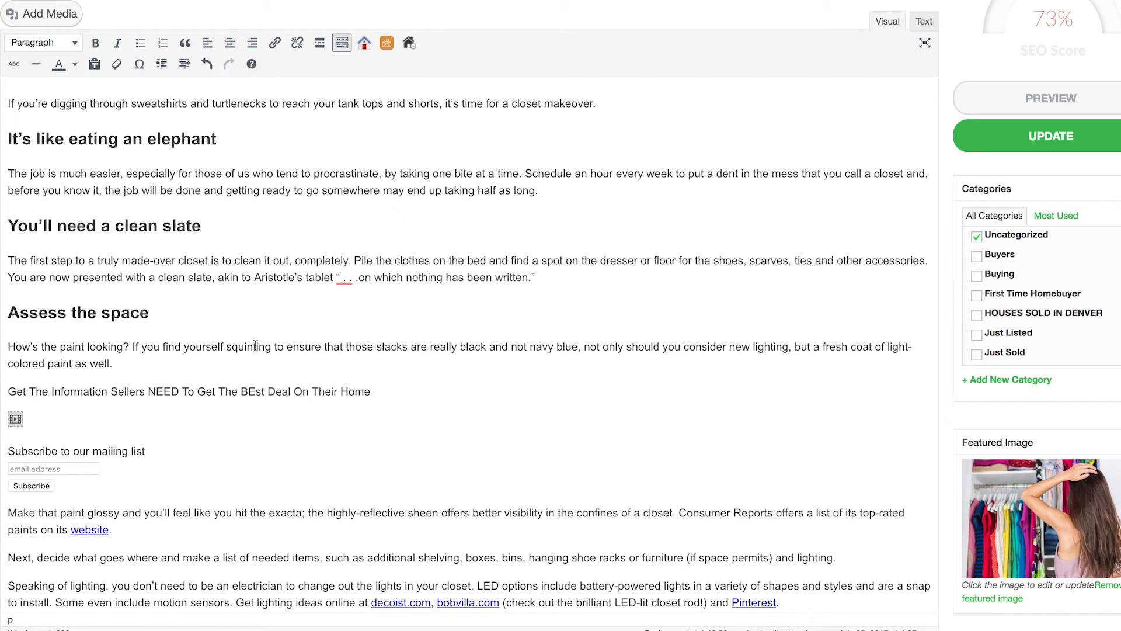
click(256, 383)
key(BackSpace)
text(e)
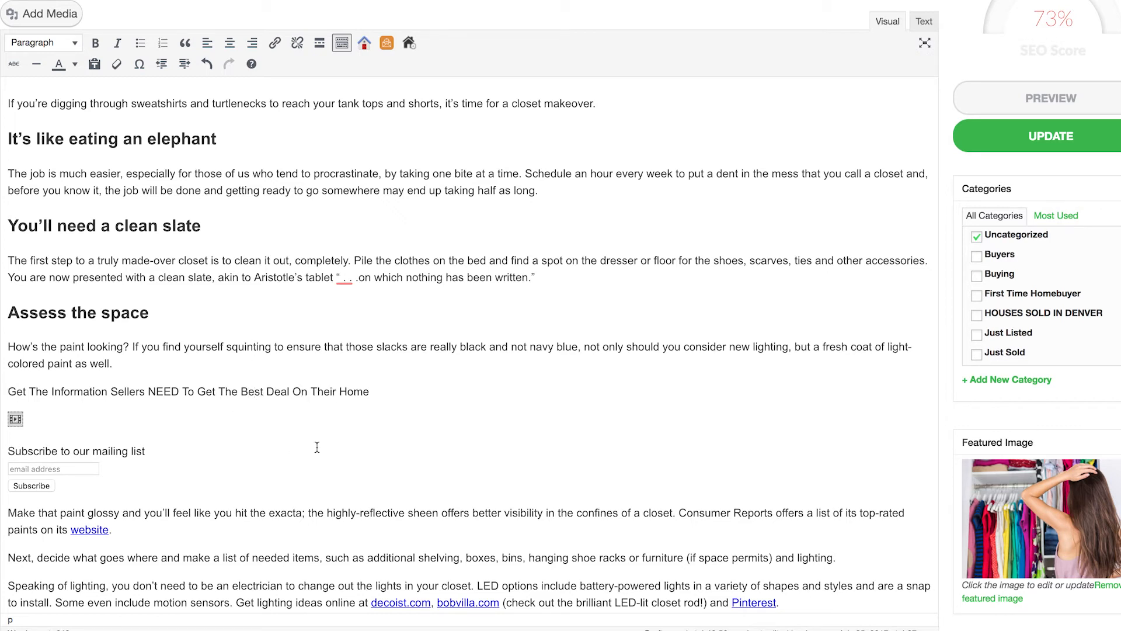
Format the new line above the signup form as Heading 3
click(370, 391)
key(shift+Home)
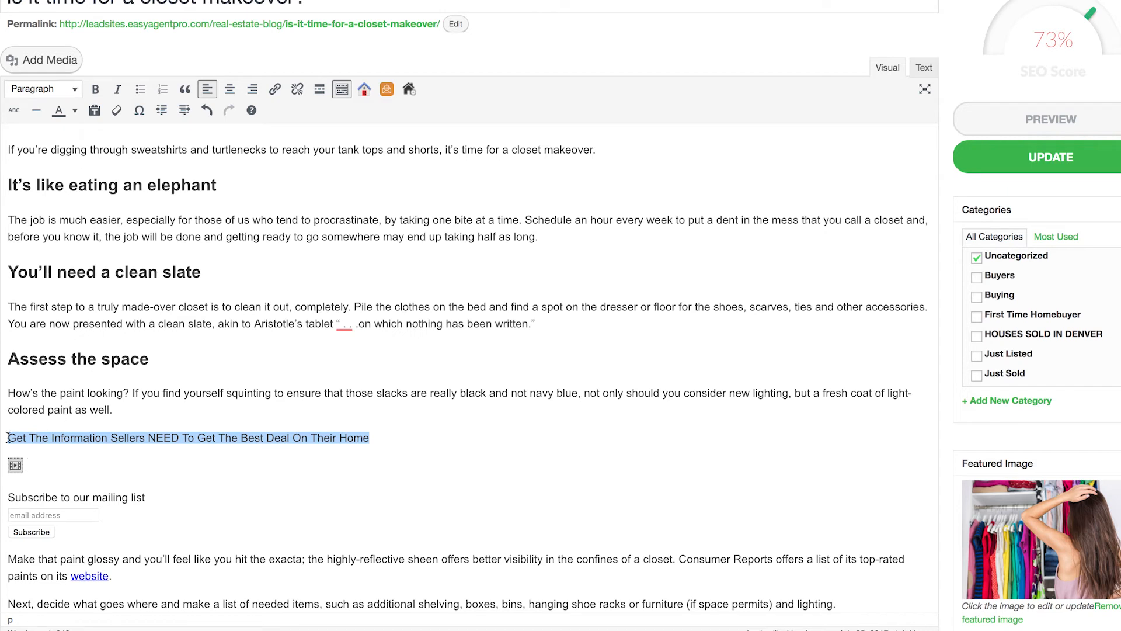
click(70, 93)
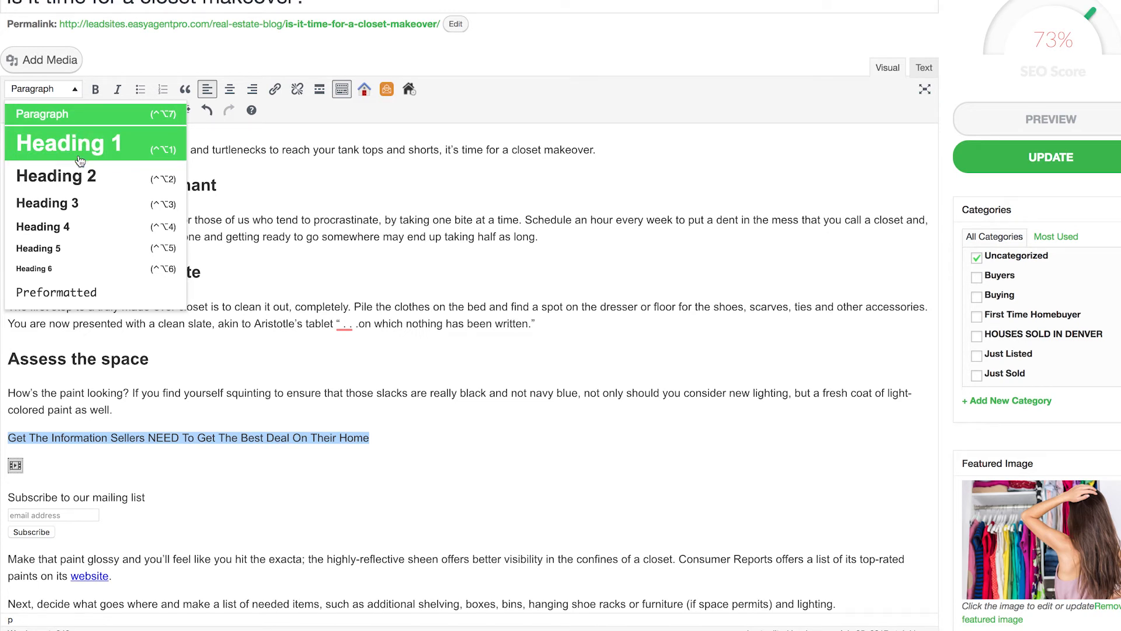
click(82, 203)
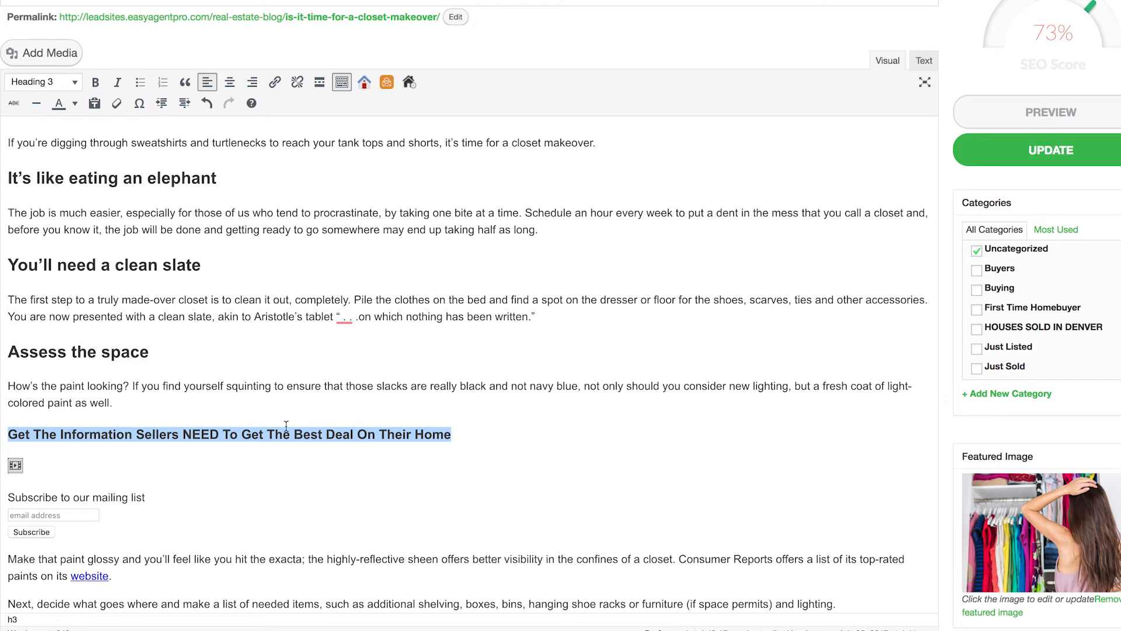
Update the post with the new heading and preview how it sits above the signup form in the article
click(409, 409)
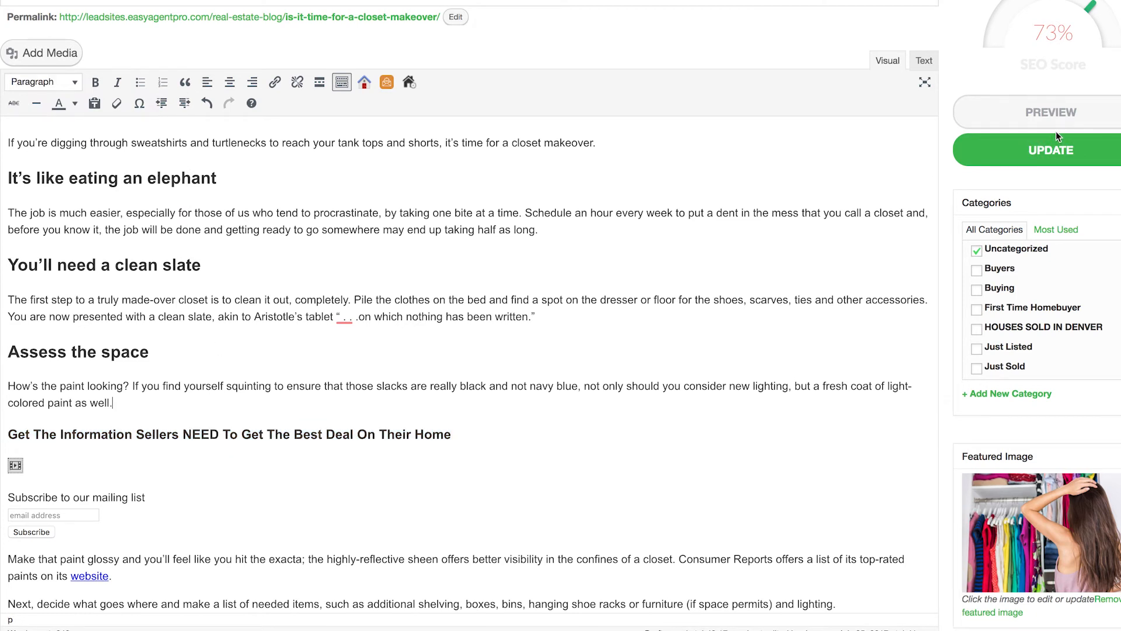
click(1059, 148)
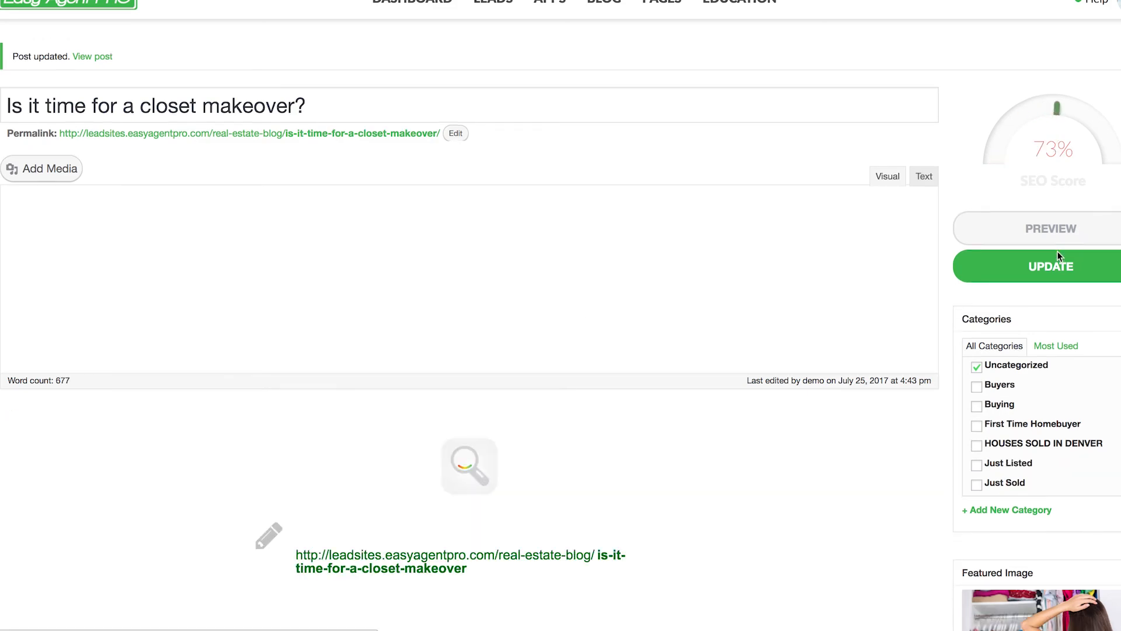
click(1056, 238)
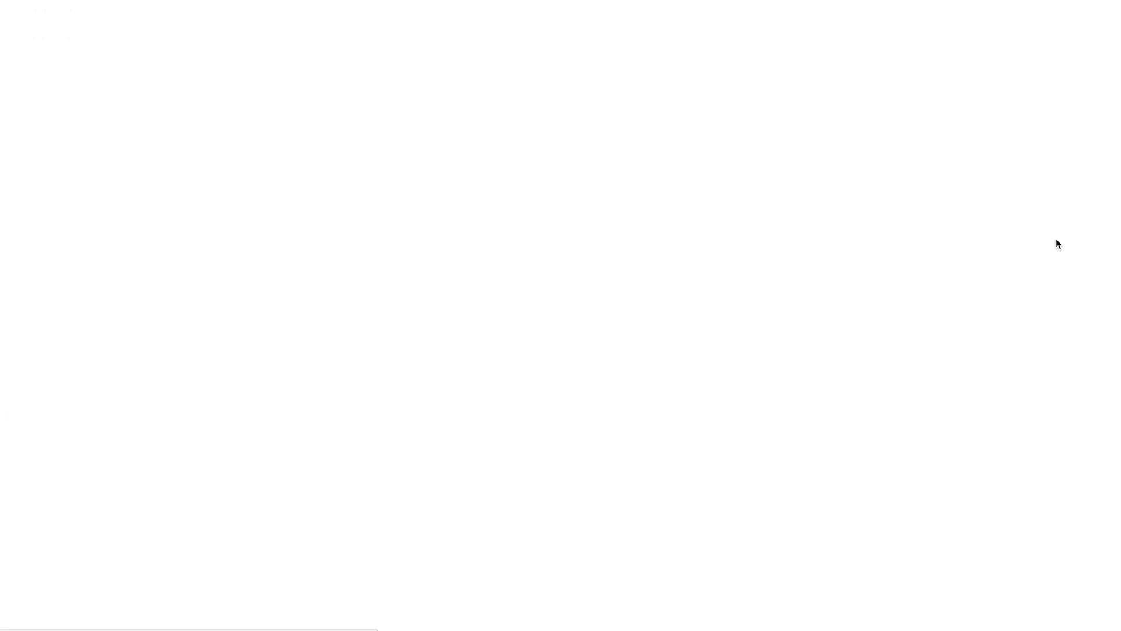
scroll(1056, 239, down, 15)
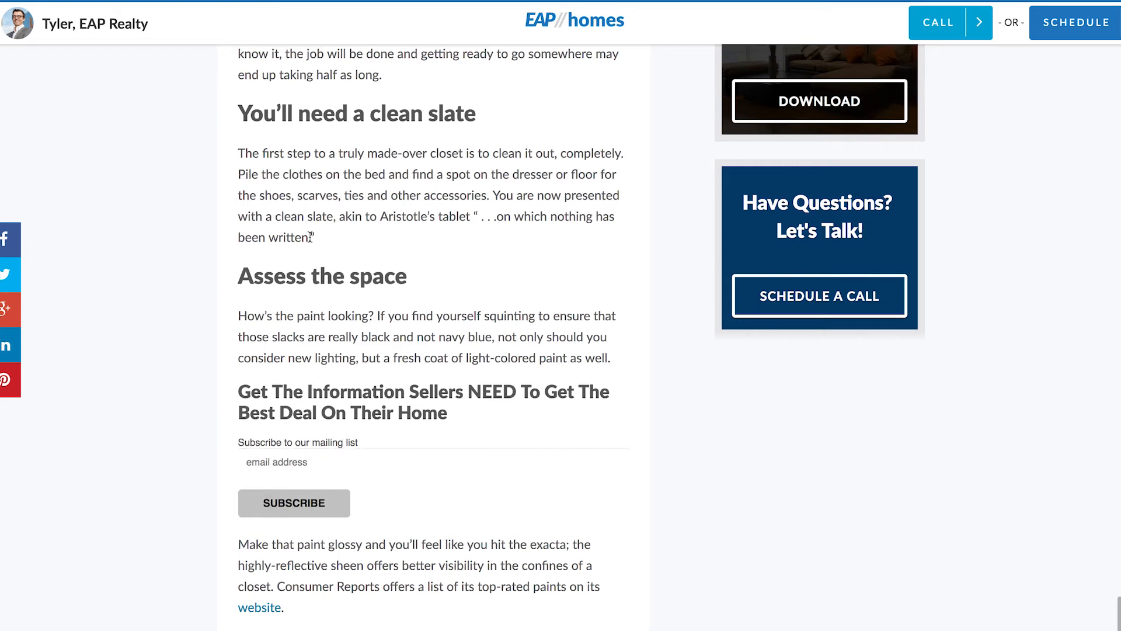
scroll(304, 148, up, 1)
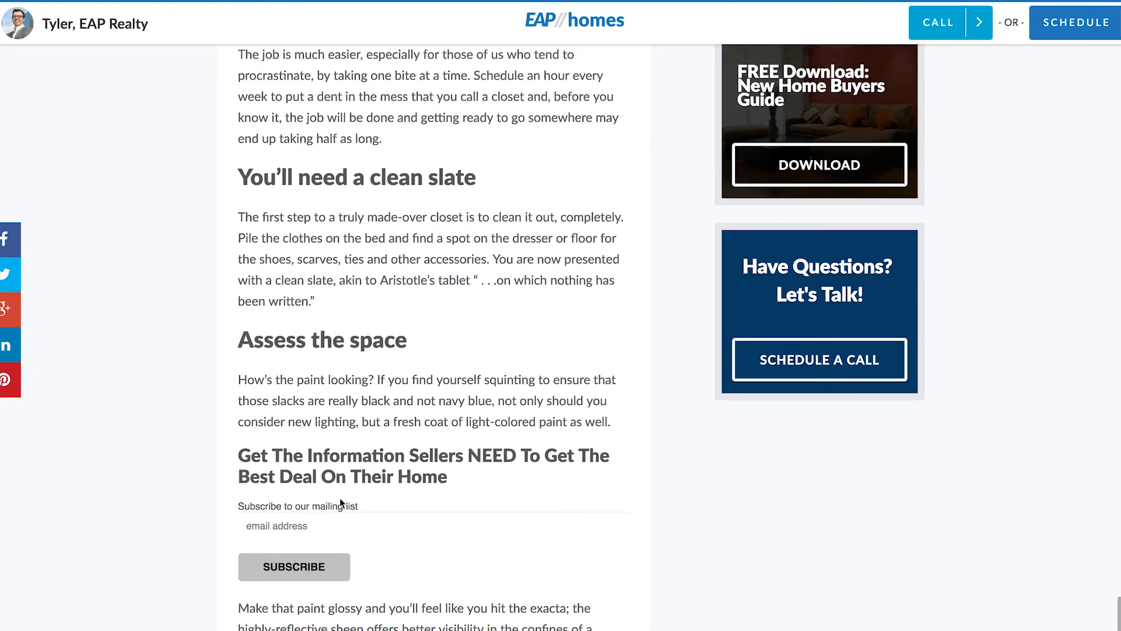
scroll(341, 502, down, 1)
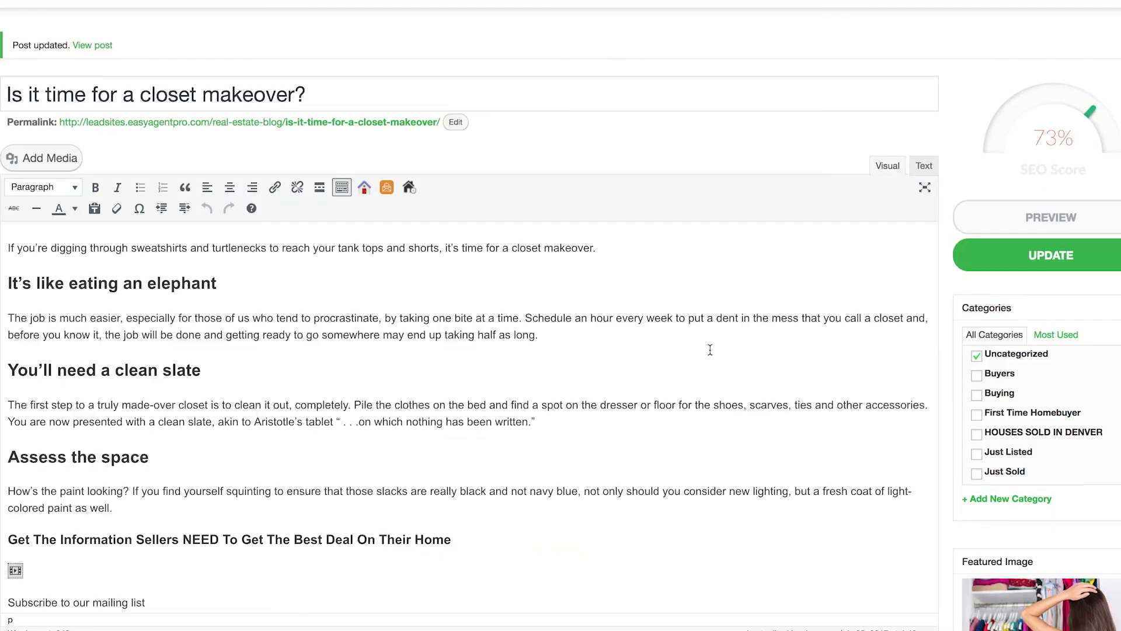
Center the "Get The Information Sellers NEED To Get The Best Deal On Their Home" heading and color its text yellow-green
scroll(494, 353, down, 2)
drag(453, 396, 17, 392)
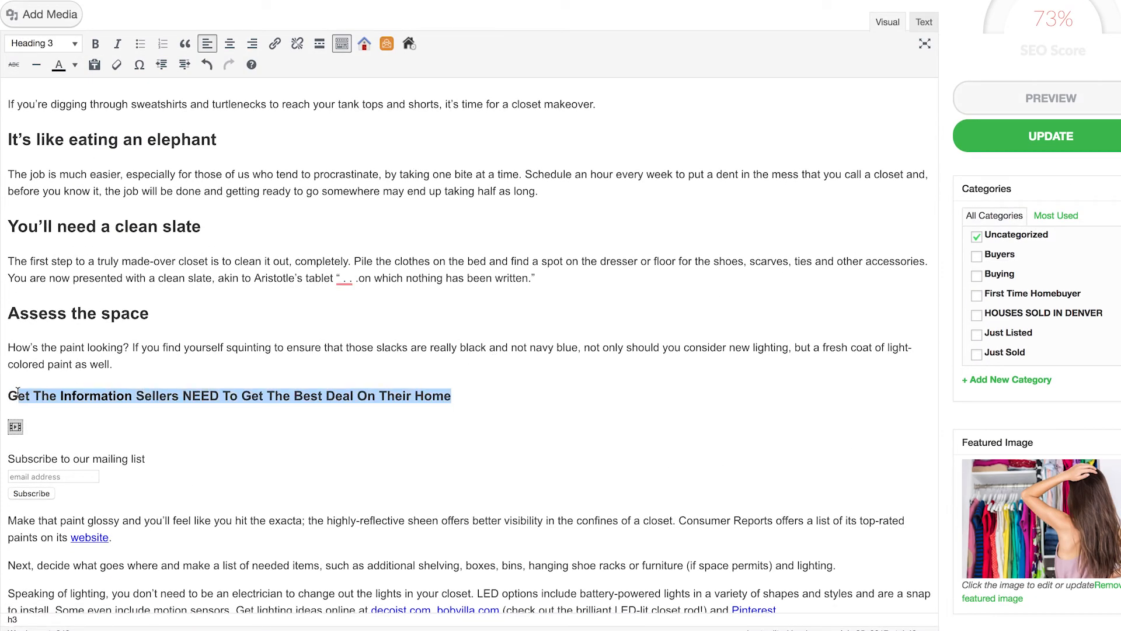
click(490, 394)
triple_click(458, 395)
click(230, 43)
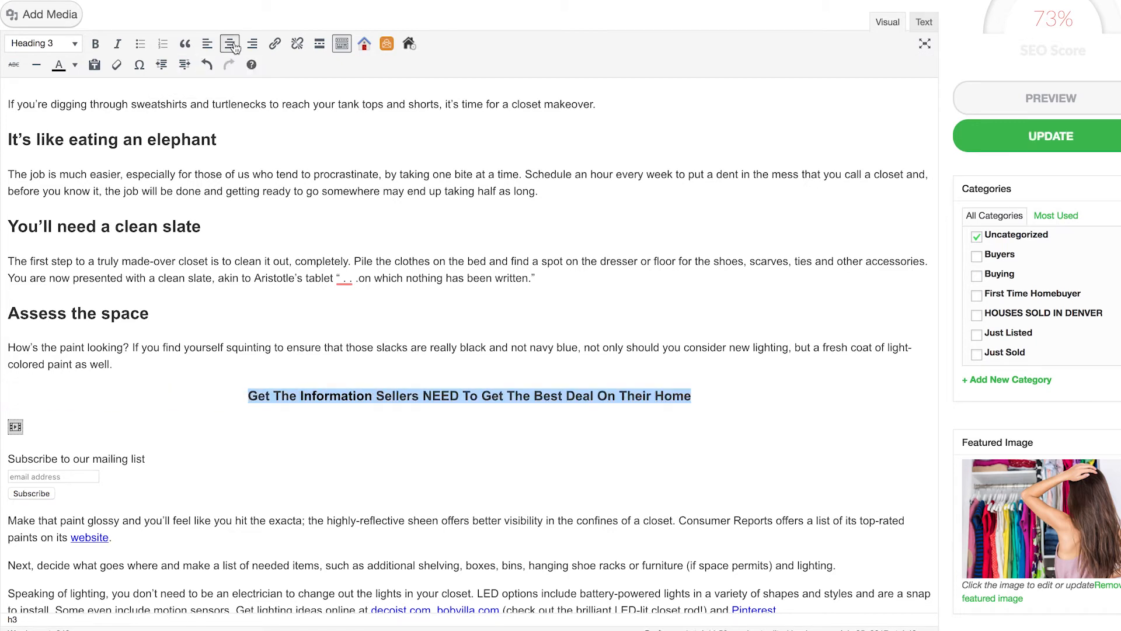
click(74, 65)
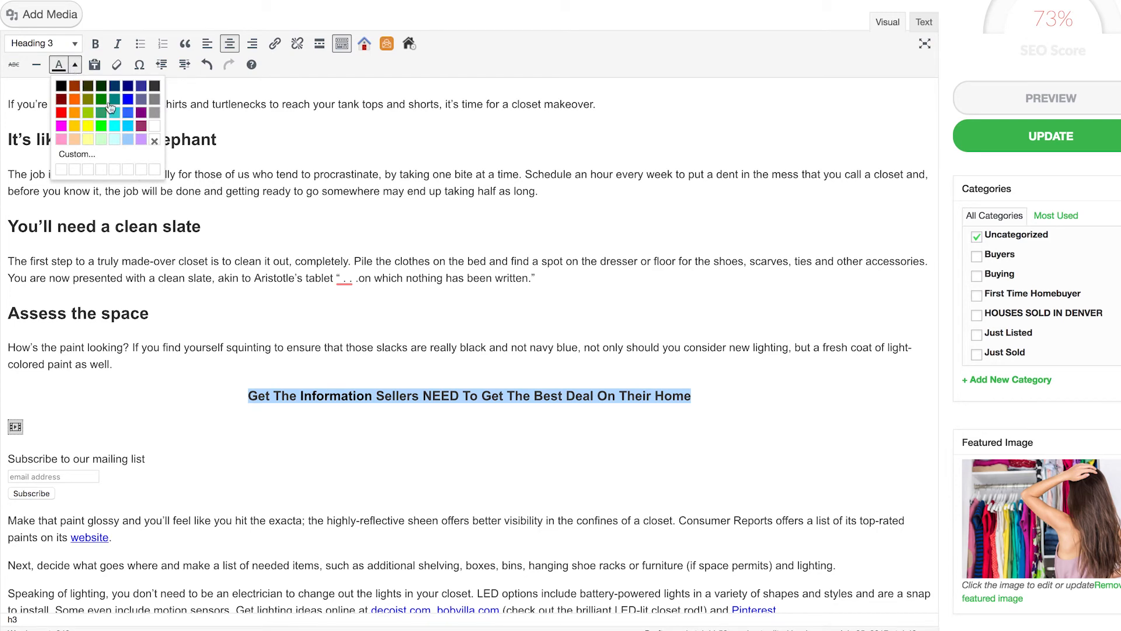
click(87, 113)
key(Left)
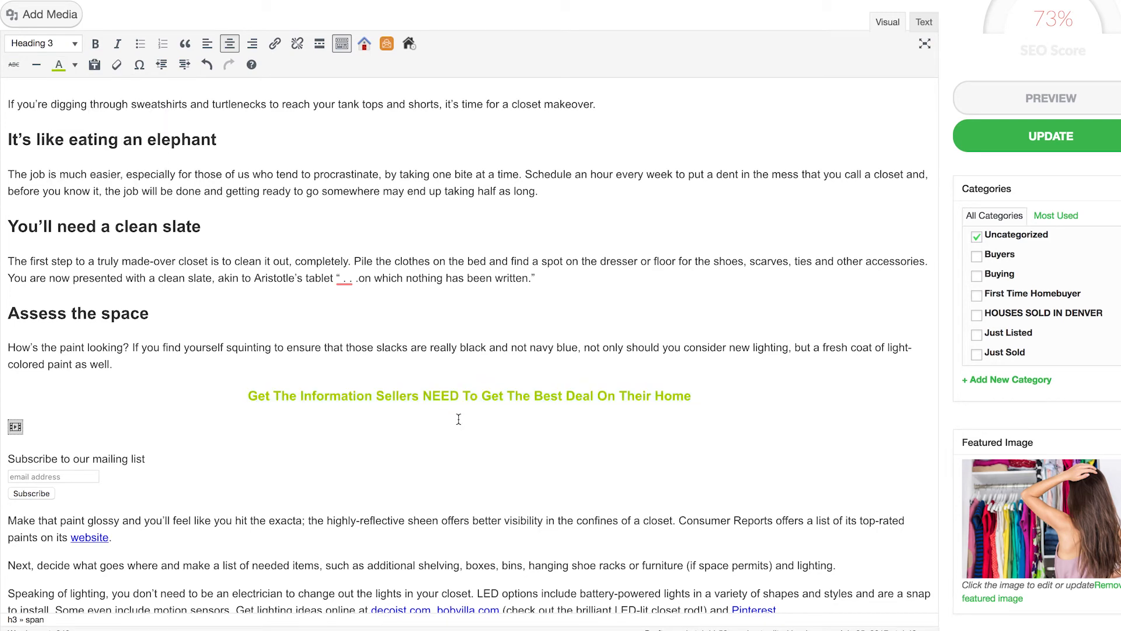
Update the post and preview the centered, colored heading in the article
click(1007, 140)
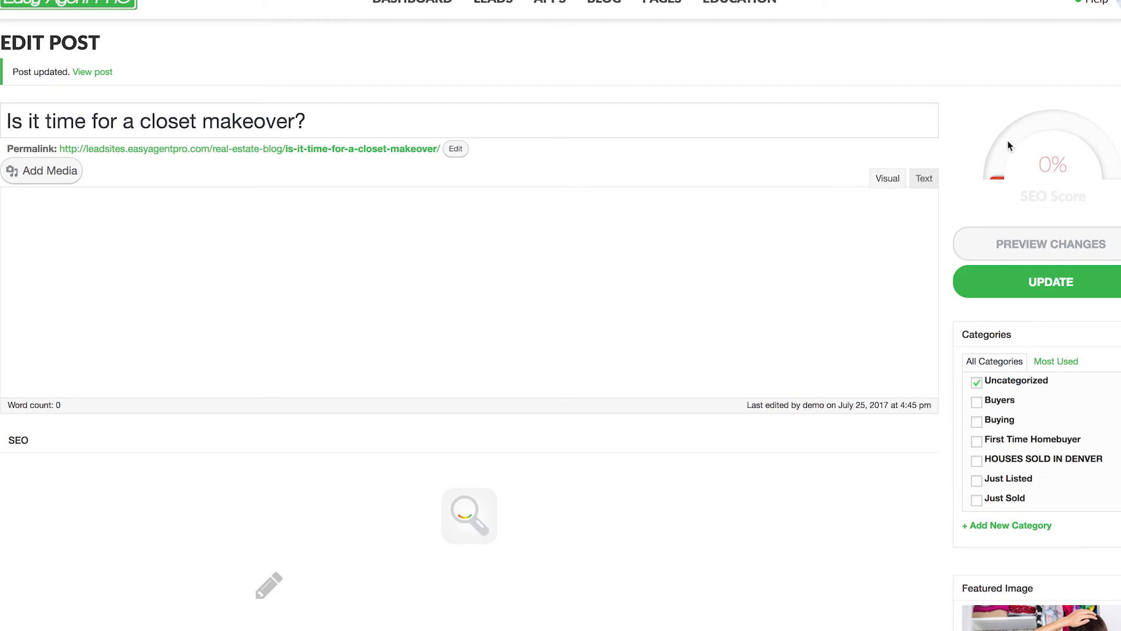
click(1003, 228)
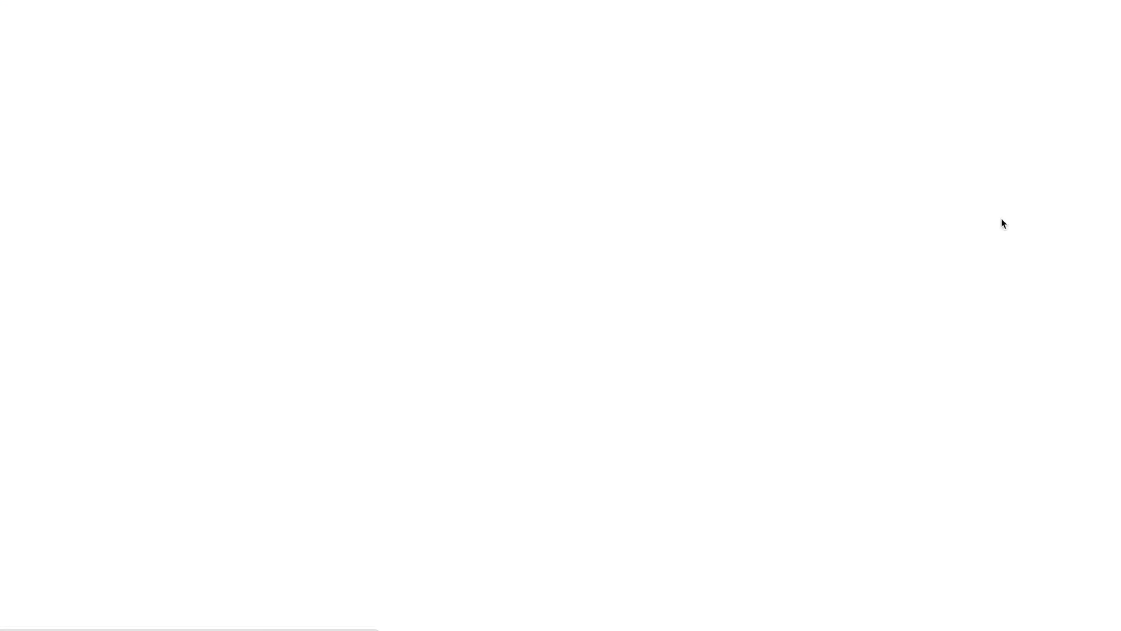
scroll(1023, 269, down, 10)
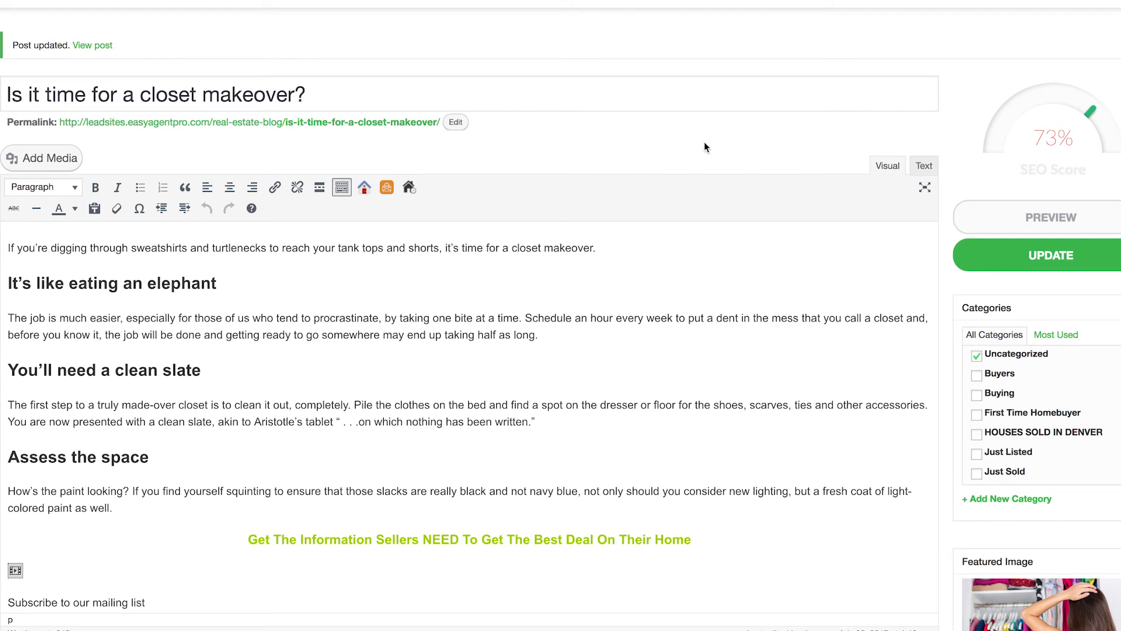
Center the Subscribe button of the embedded signup form in the post editor
scroll(444, 370, down, 5)
click(8, 439)
click(68, 477)
drag(10, 472, 31, 473)
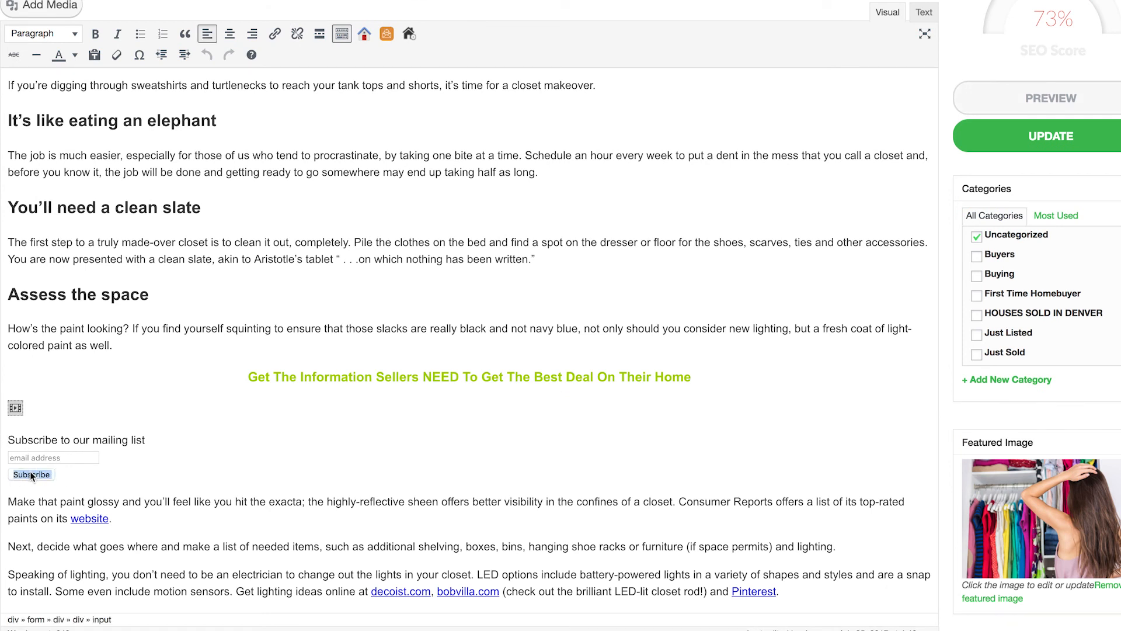
click(229, 34)
click(382, 483)
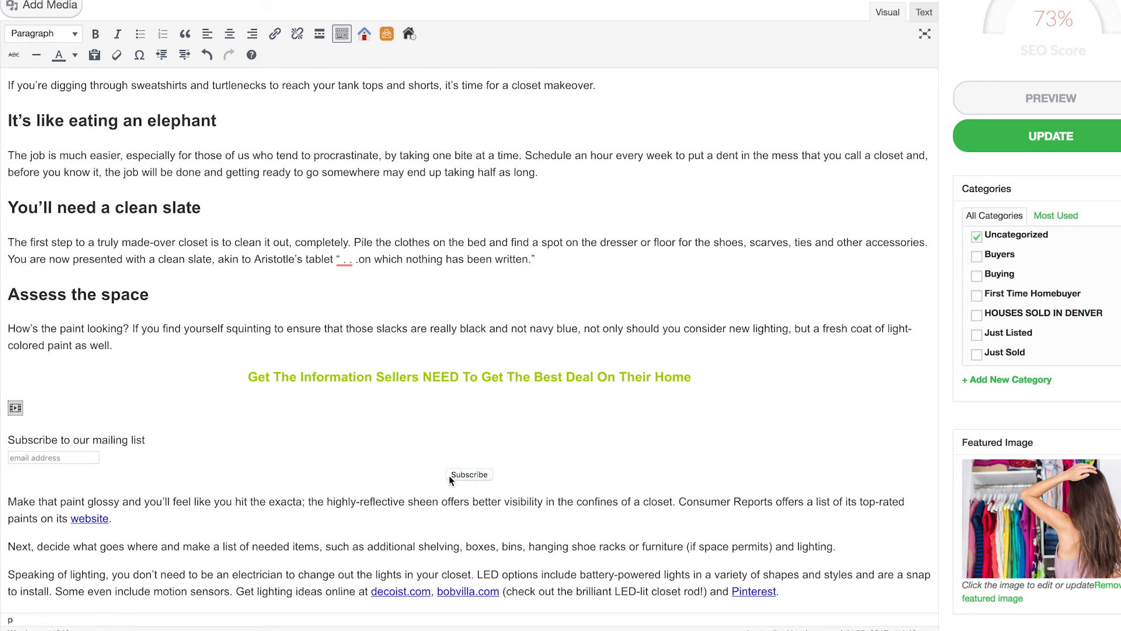
Update the post and preview the signup form with its centered Subscribe button
click(1010, 149)
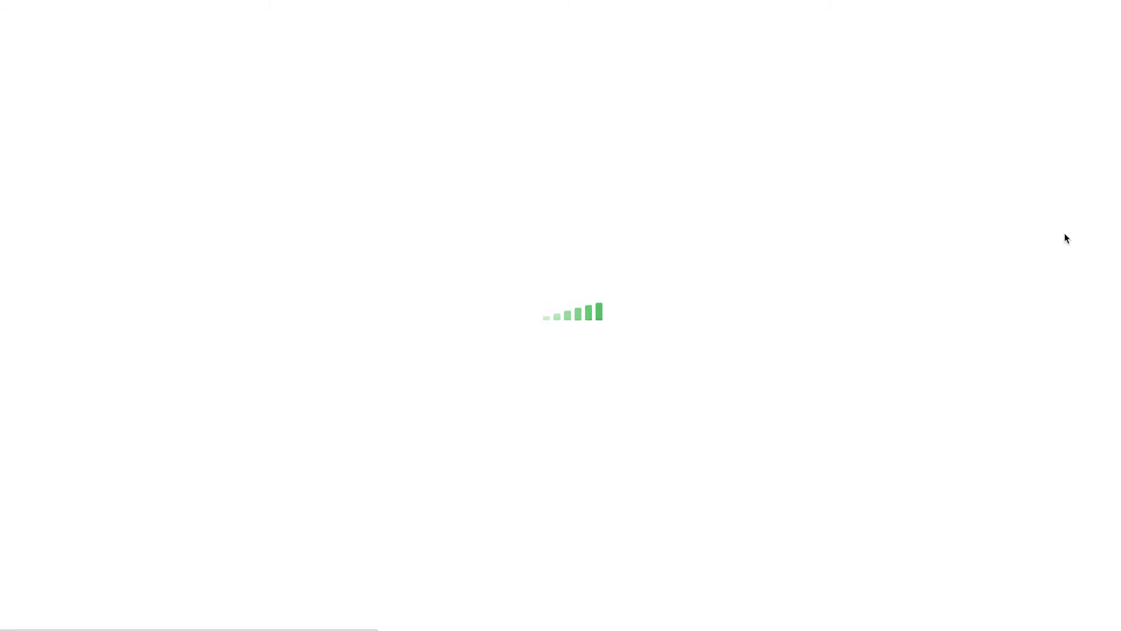
click(1059, 230)
scroll(1059, 230, down, 12)
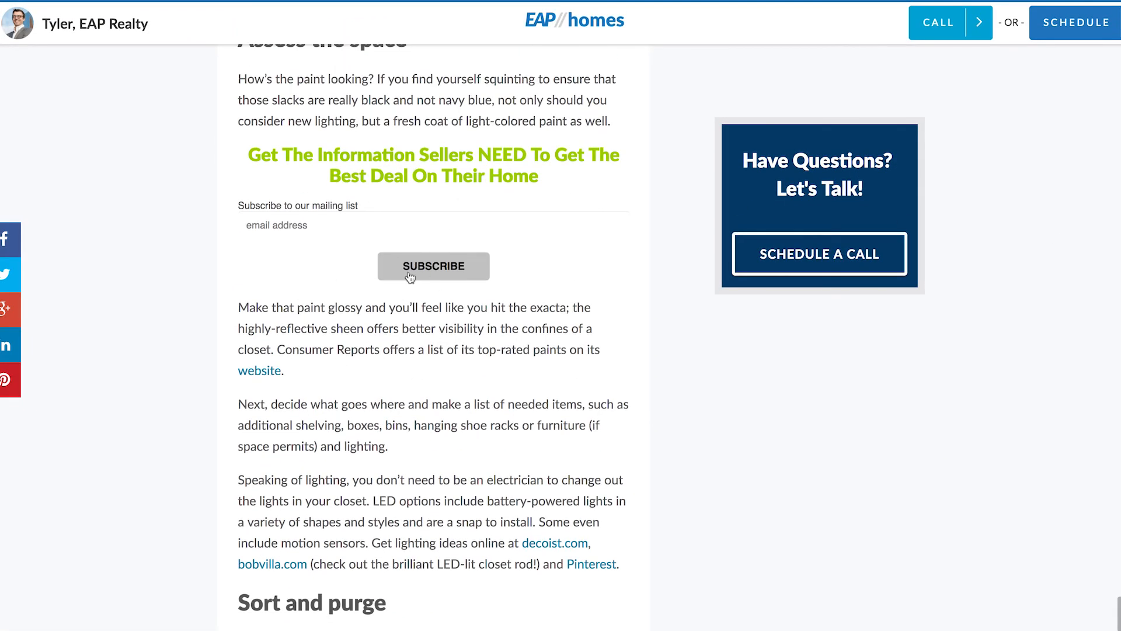
Examine the call-to-action heading in the previewed article against the preceding paragraph and the signup form below it
drag(250, 153, 539, 191)
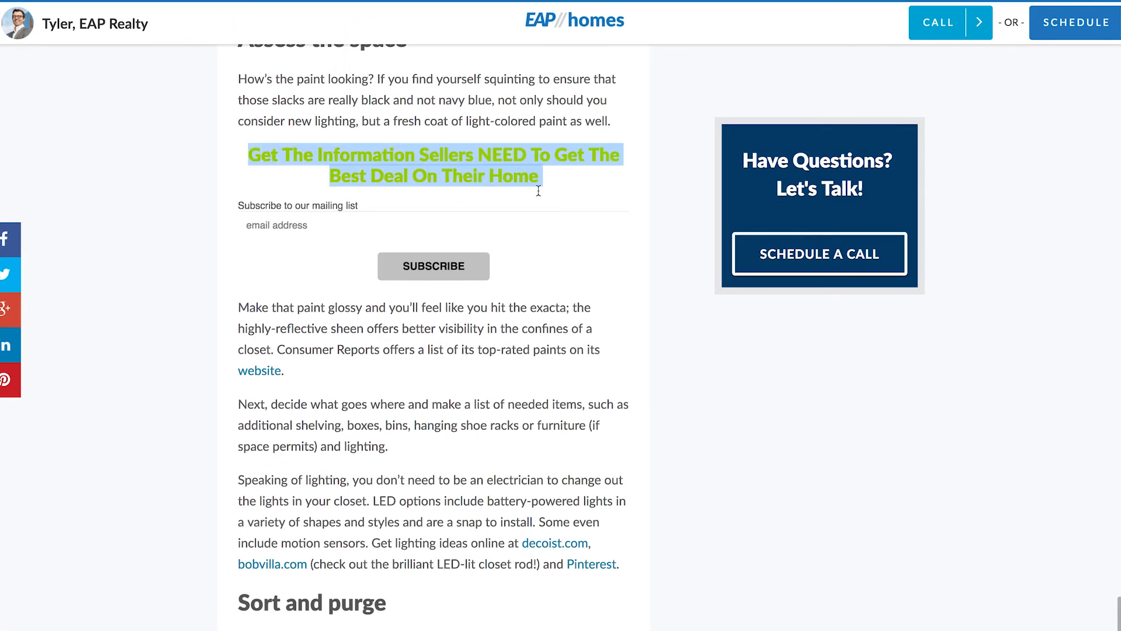
click(548, 205)
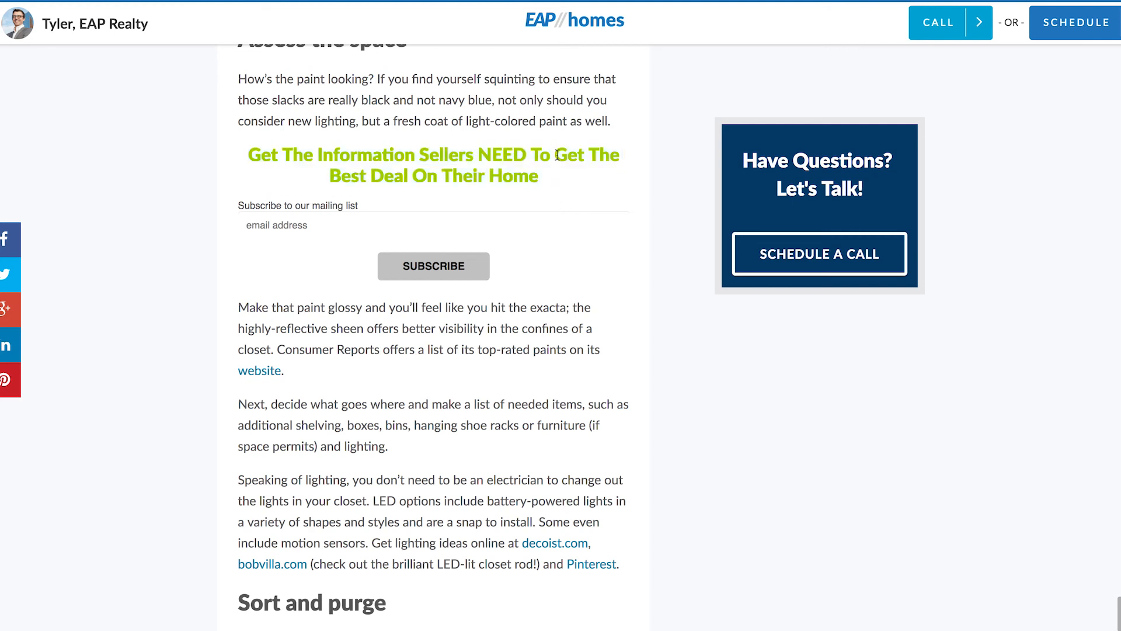
drag(280, 79, 390, 100)
click(484, 151)
drag(248, 154, 501, 175)
click(454, 300)
drag(244, 156, 458, 193)
click(466, 114)
scroll(409, 321, up, 3)
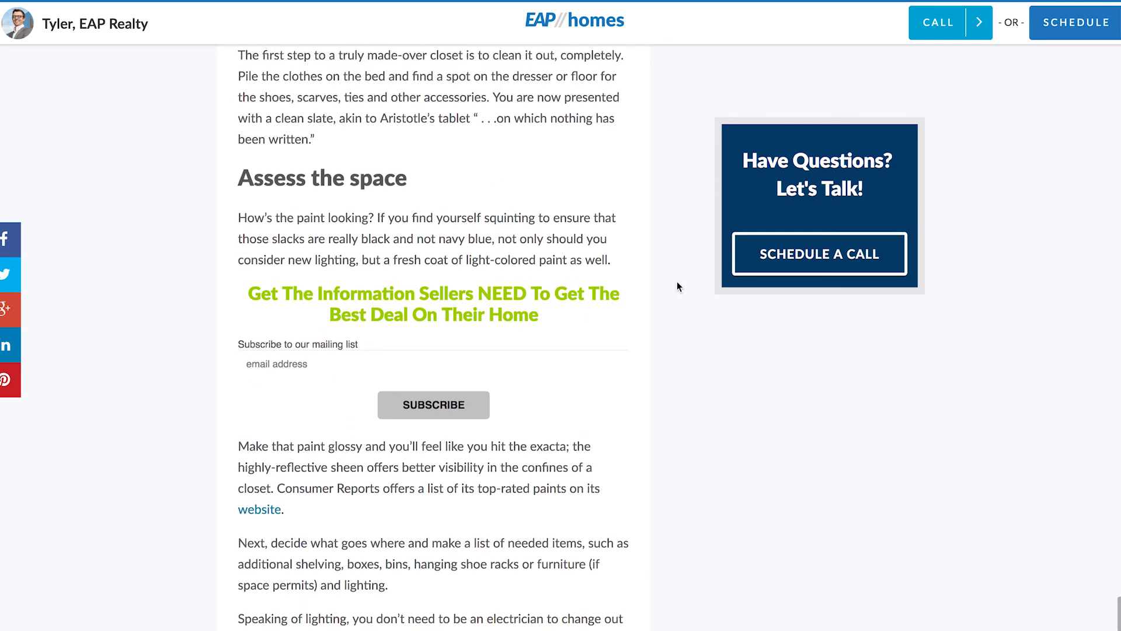